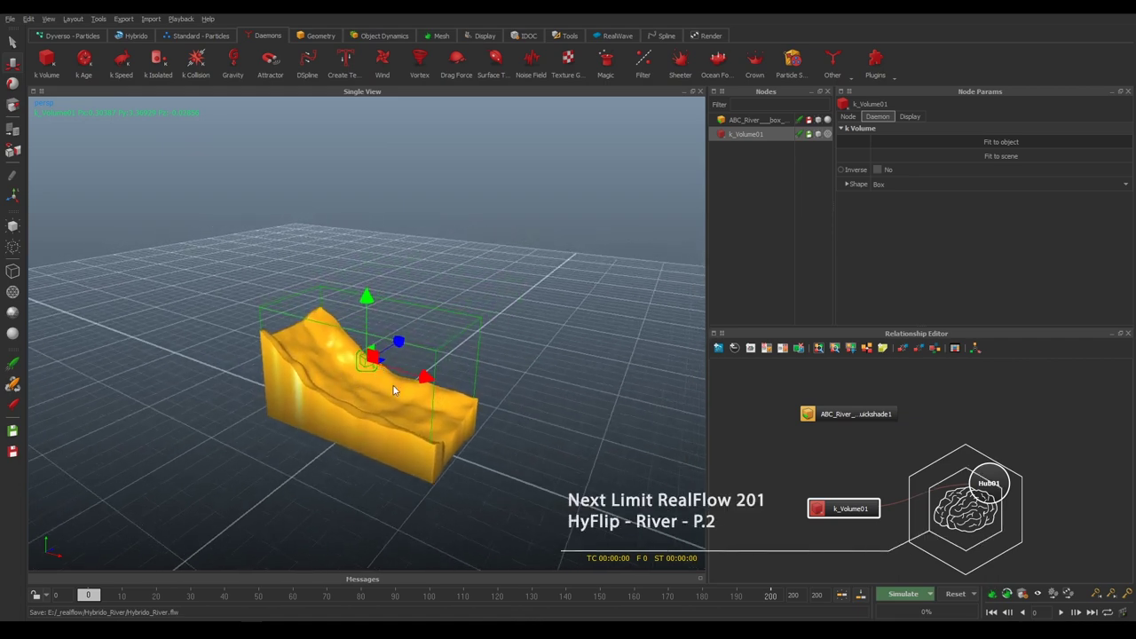
Deselect k_Volume01 and bring up the Geometry shelf tools
left_click(437, 275)
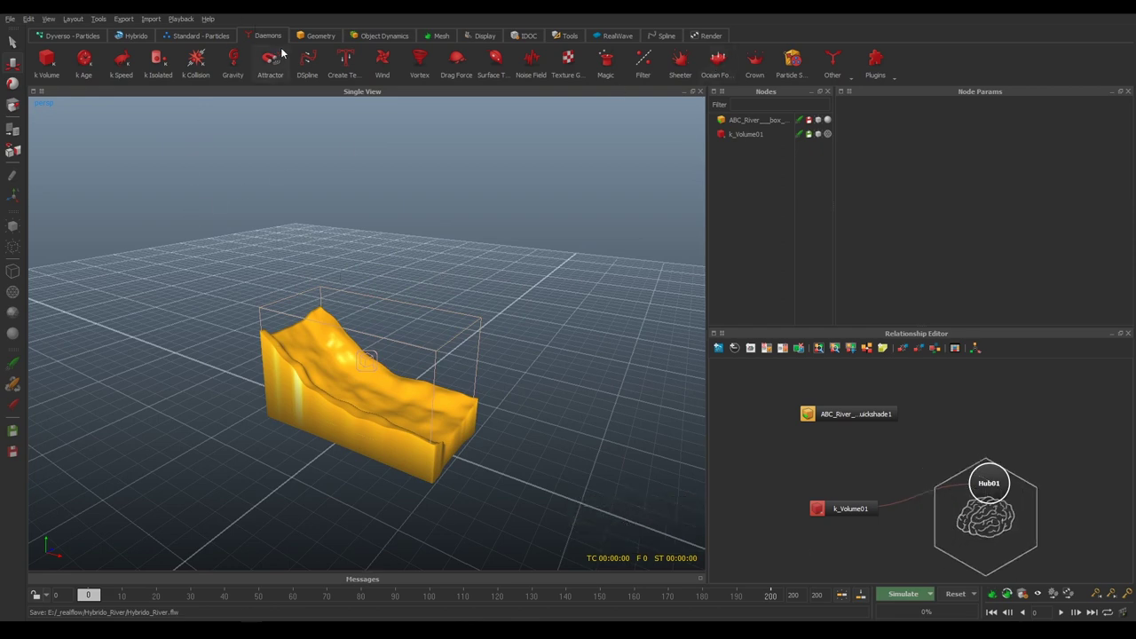
left_click(301, 37)
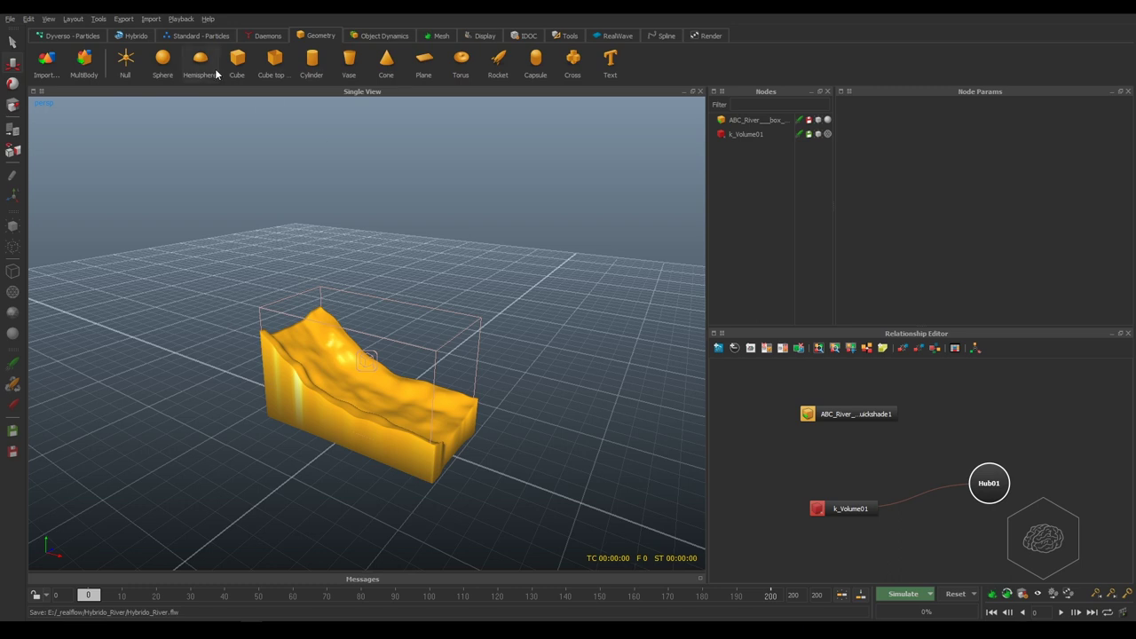
Add Cube03 and its duplicate Cube04, moving both nodes clear of Hub01
left_click(238, 61)
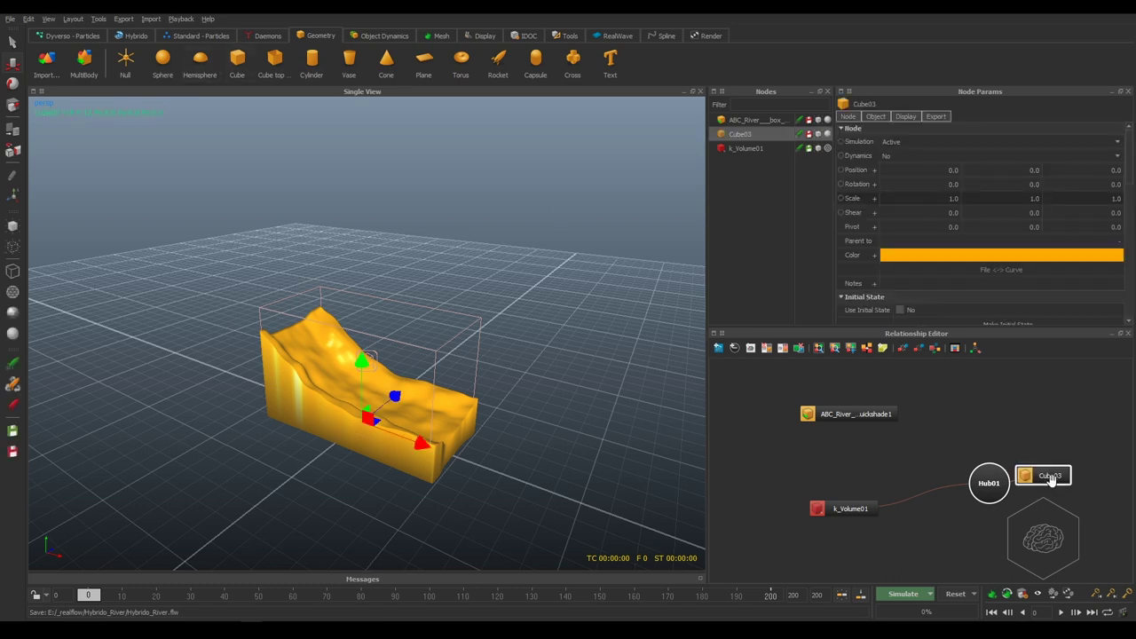
left_click_drag(1050, 479, 1032, 407)
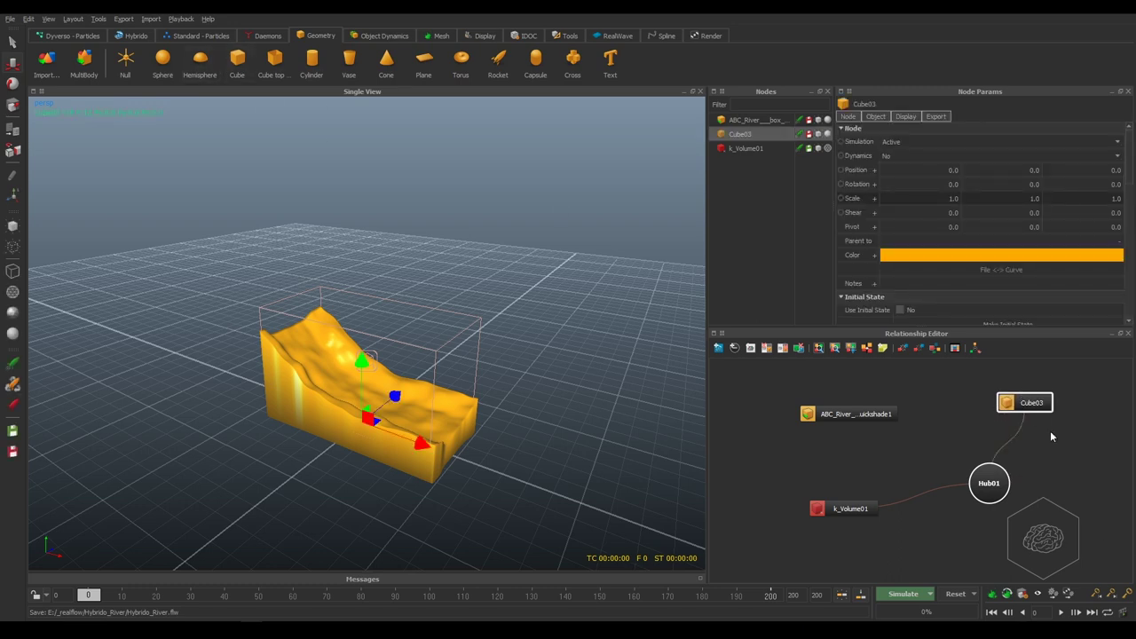
left_click_drag(1038, 405, 987, 394)
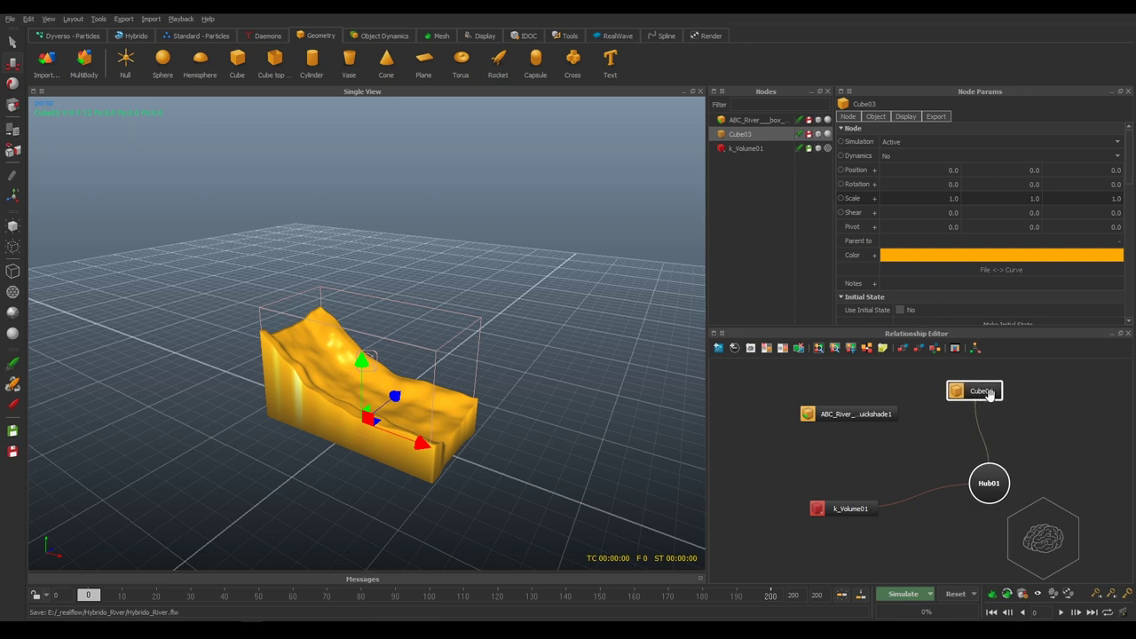
key("ctrl+d")
left_click_drag(1058, 481, 1082, 407)
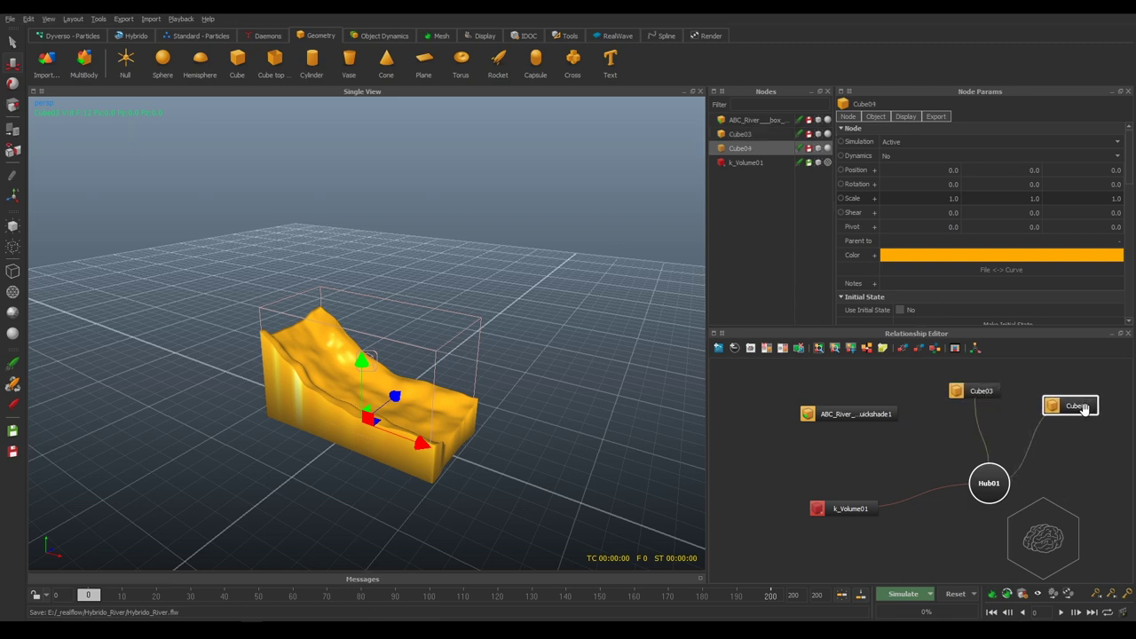
Lift both cubes above the terrain, shifting Cube04 left to -3.51748, 3.56894, 0
left_click(965, 390)
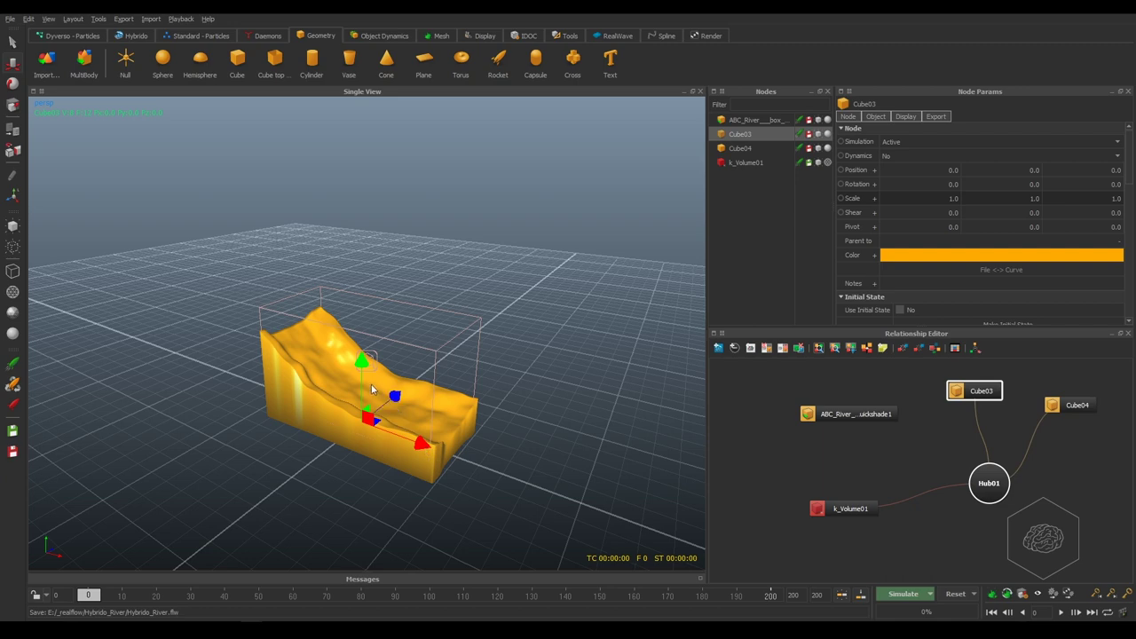
left_click_drag(361, 360, 361, 291)
left_click(1067, 405)
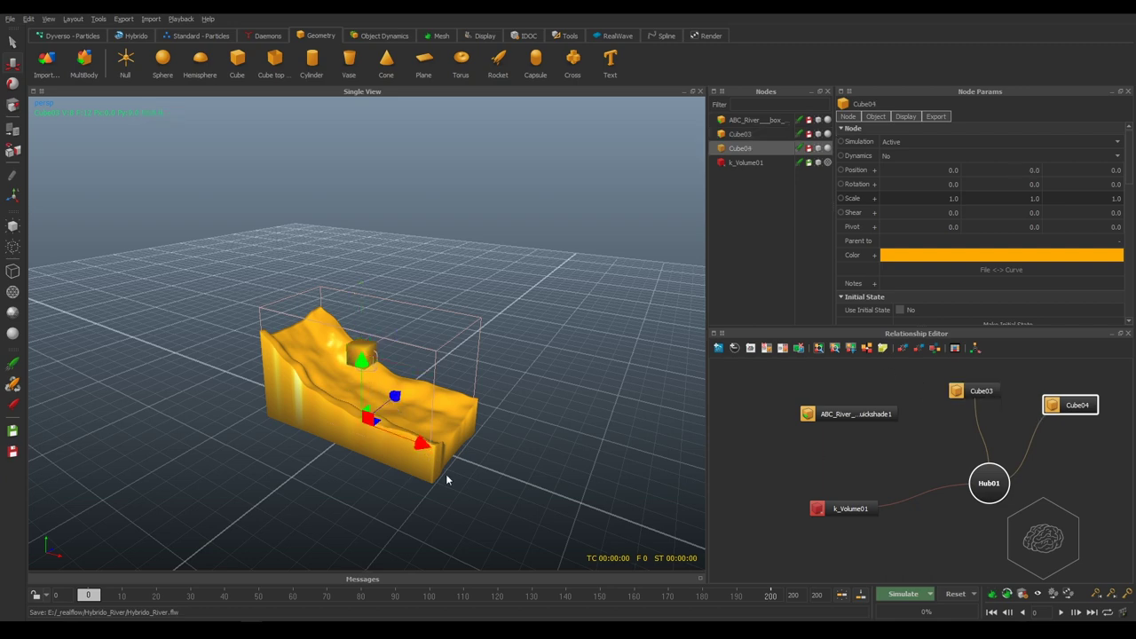
left_click_drag(359, 390, 356, 315)
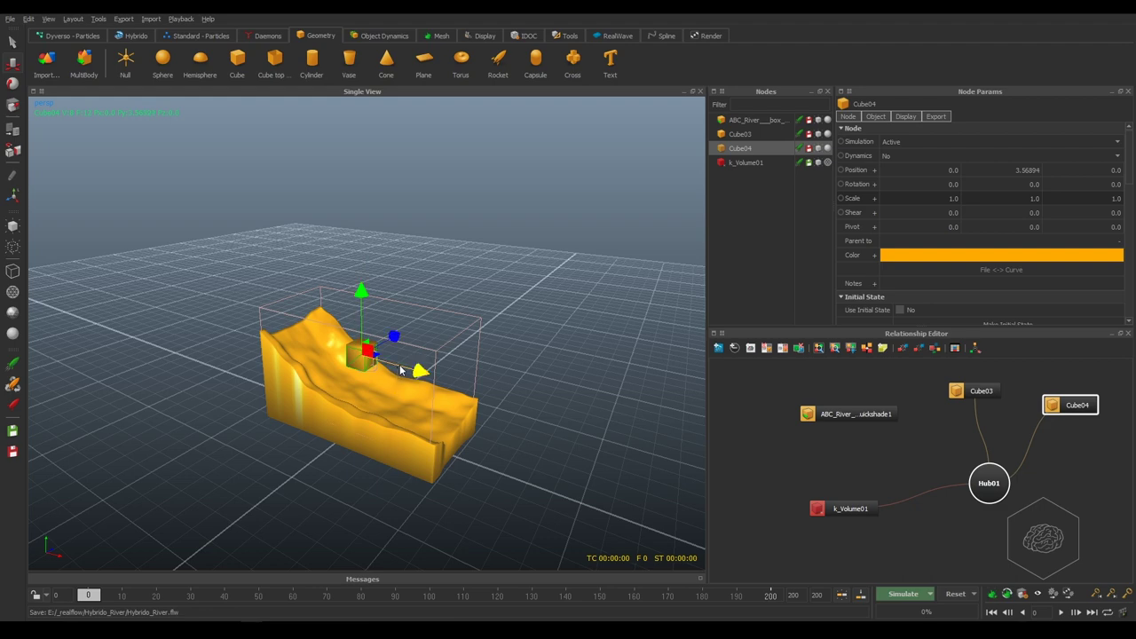
mouse_move(400, 370)
left_mouse_down()
mouse_move(326, 360)
mouse_move(336, 360)
left_mouse_up()
Raise Cube04 and flatten it into a slab with Y scale 0.26195
scroll(337, 358, "up", 3)
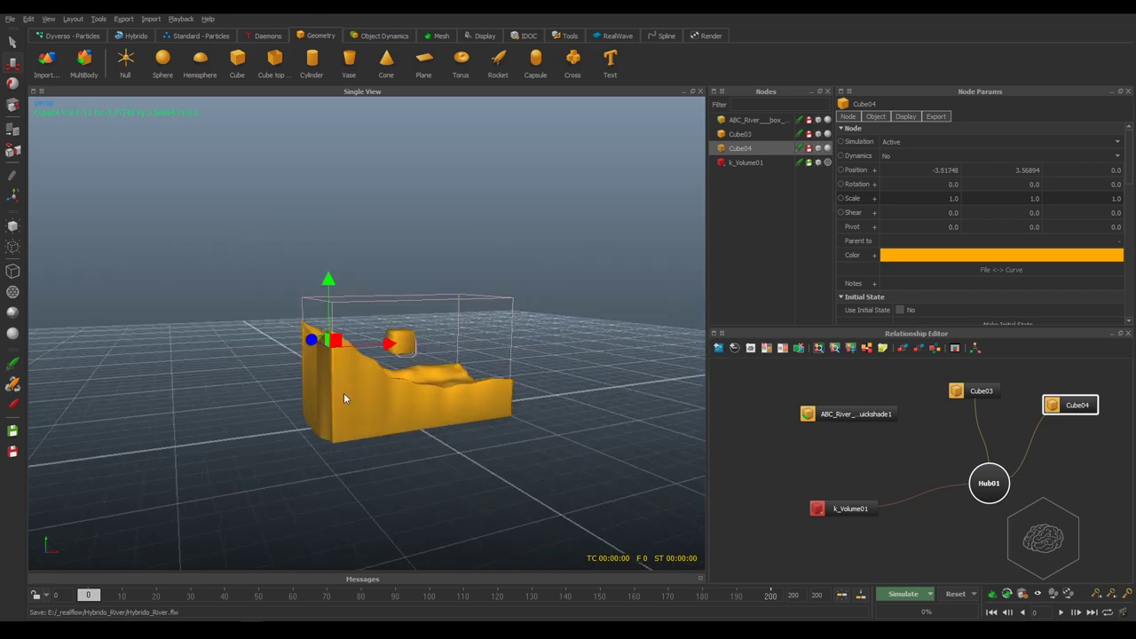
scroll(344, 392, "up", 5)
scroll(334, 354, "up", 2)
mouse_move(413, 336)
left_mouse_down("alt")
mouse_move(198, 355)
mouse_move(553, 393)
mouse_move(506, 372)
mouse_move(520, 364)
mouse_move(477, 330)
left_mouse_up("alt")
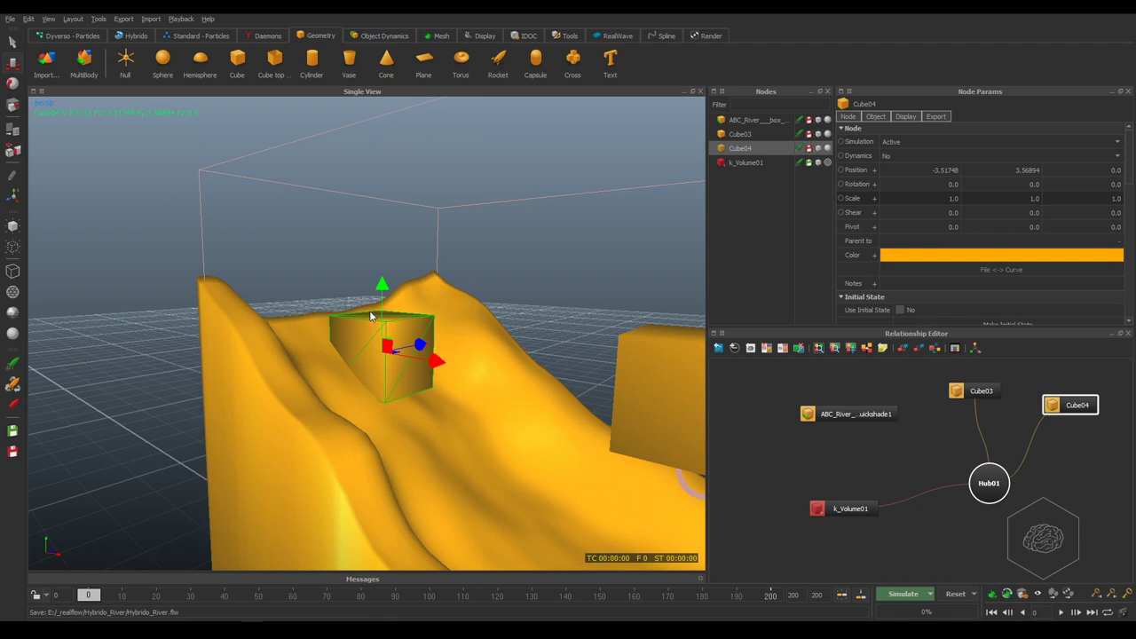
left_click_drag(381, 313, 369, 237)
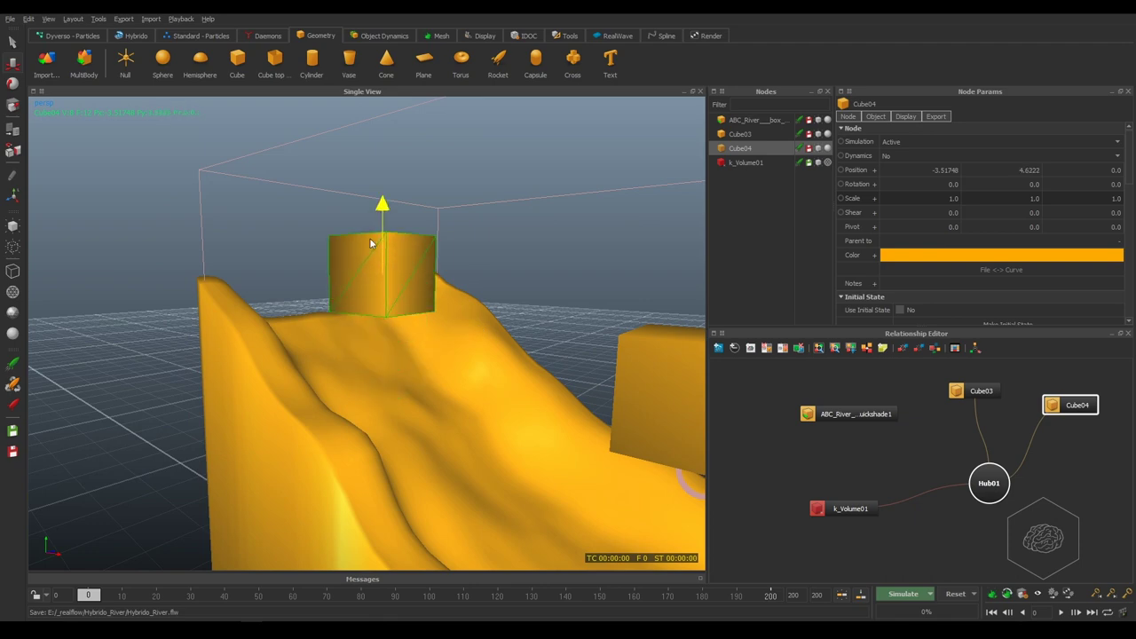
mouse_move(307, 290)
left_mouse_down("alt")
mouse_move(296, 385)
mouse_move(505, 275)
mouse_move(351, 305)
mouse_move(367, 348)
left_mouse_up("alt")
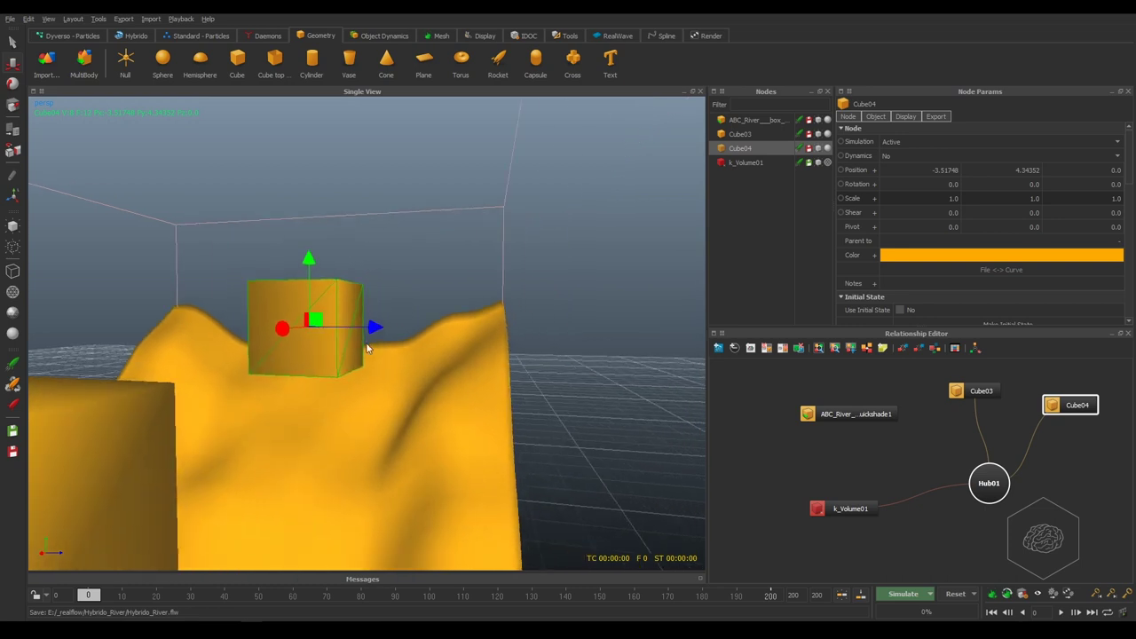
key("e")
key("r")
mouse_move(308, 259)
left_mouse_down()
mouse_move(326, 333)
mouse_move(280, 326)
left_mouse_up()
Slide Cube04 along Z and tilt it downhill to rotations 32.0501 and -37.091
key("e")
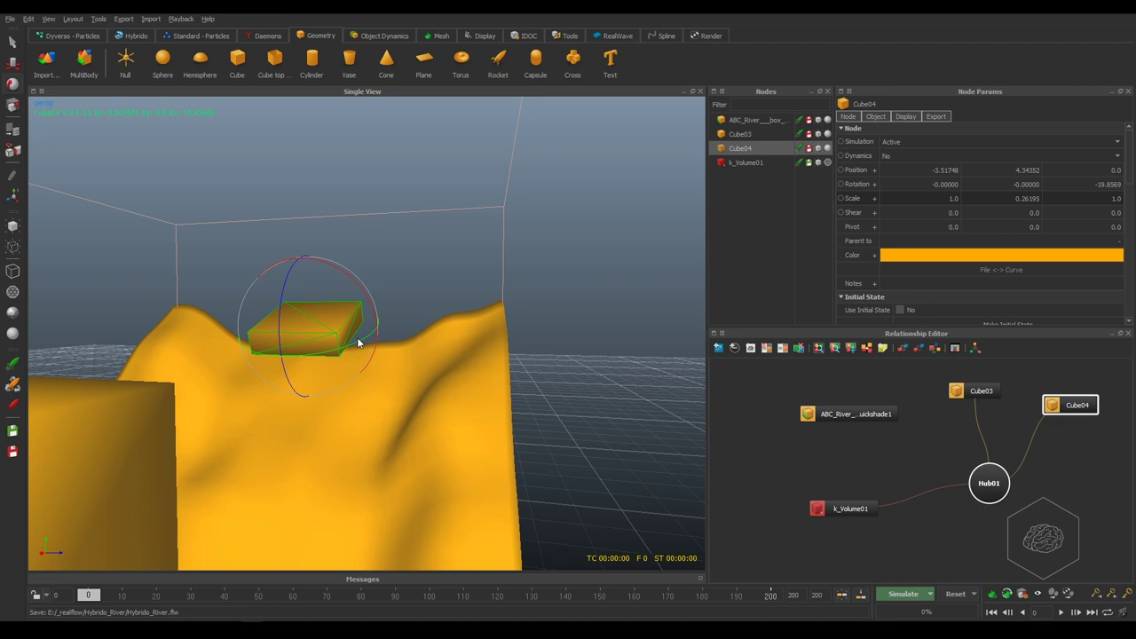
key("w")
mouse_move(347, 327)
left_mouse_down()
mouse_move(401, 332)
mouse_move(425, 379)
mouse_move(496, 370)
mouse_move(442, 325)
mouse_move(406, 478)
mouse_move(368, 409)
mouse_move(380, 294)
mouse_move(355, 330)
mouse_move(328, 232)
mouse_move(346, 411)
left_mouse_up()
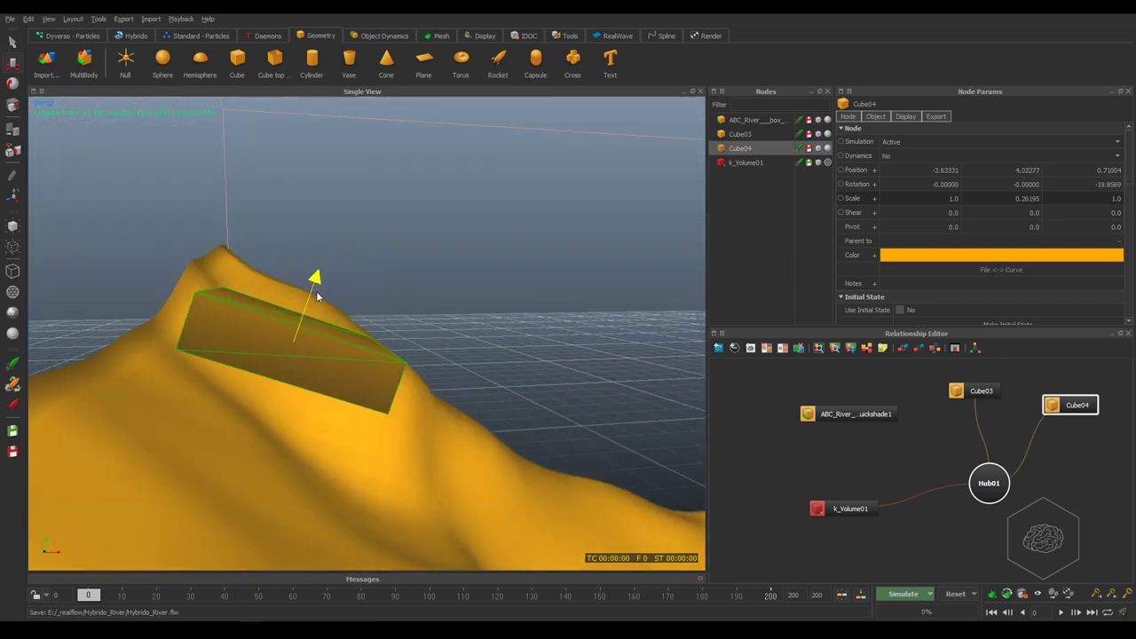
key("e")
left_click_drag(354, 309, 367, 325)
mouse_move(439, 325)
left_mouse_down("alt")
mouse_move(337, 300)
mouse_move(423, 340)
left_mouse_up("alt")
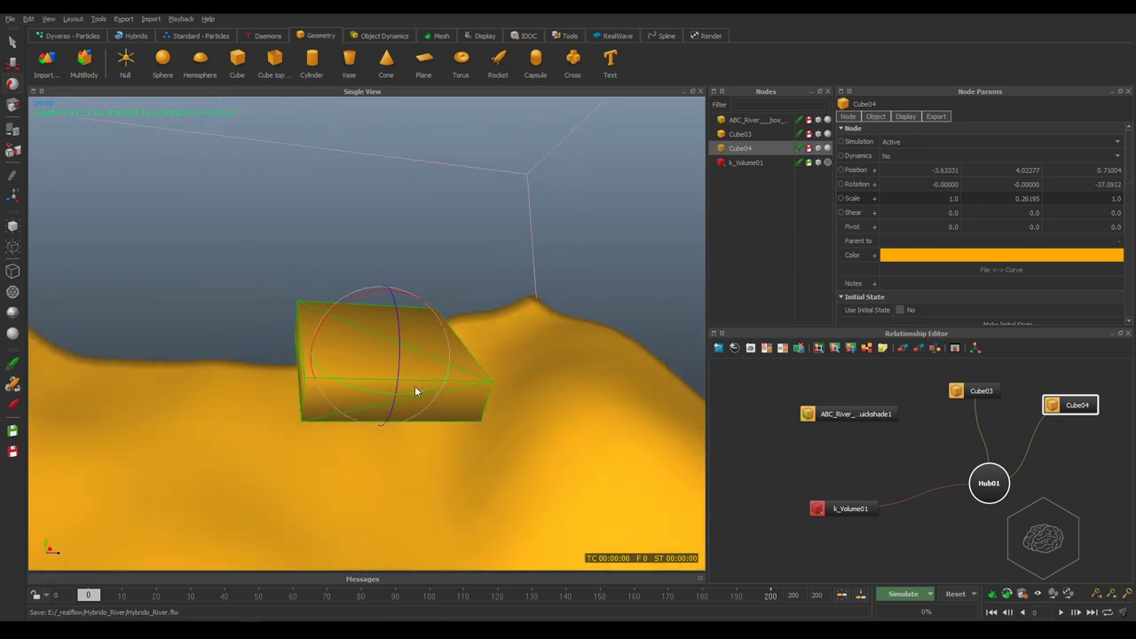
left_click_drag(416, 389, 376, 385)
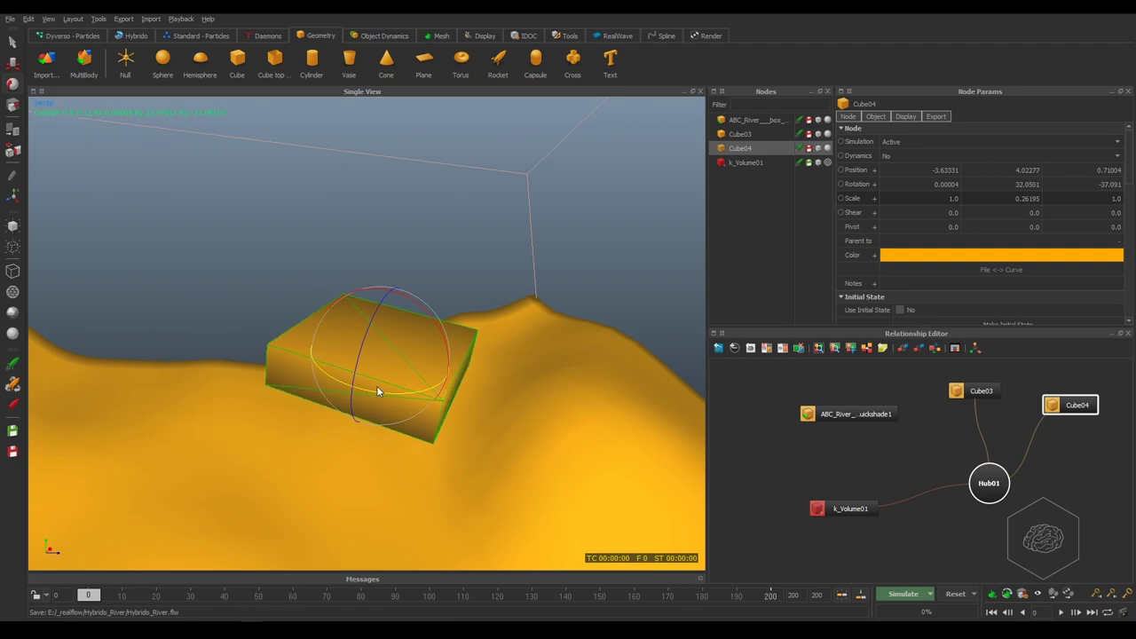
Settle Cube04 down onto the river slope, then select Cube03
key("w")
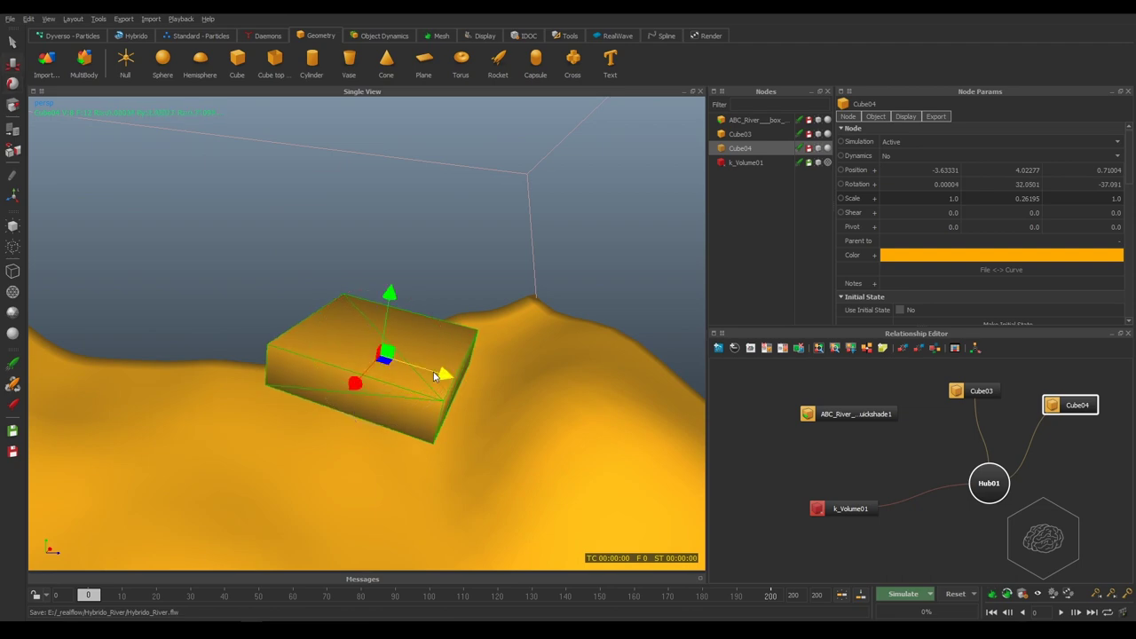
mouse_move(432, 373)
left_mouse_down()
mouse_move(384, 358)
mouse_move(385, 405)
mouse_move(424, 411)
mouse_move(428, 444)
mouse_move(440, 431)
mouse_move(433, 417)
left_mouse_up()
mouse_move(298, 292)
left_mouse_down()
mouse_move(340, 332)
mouse_move(294, 434)
mouse_move(298, 367)
mouse_move(279, 342)
mouse_move(352, 332)
mouse_move(370, 277)
mouse_move(305, 279)
left_mouse_up()
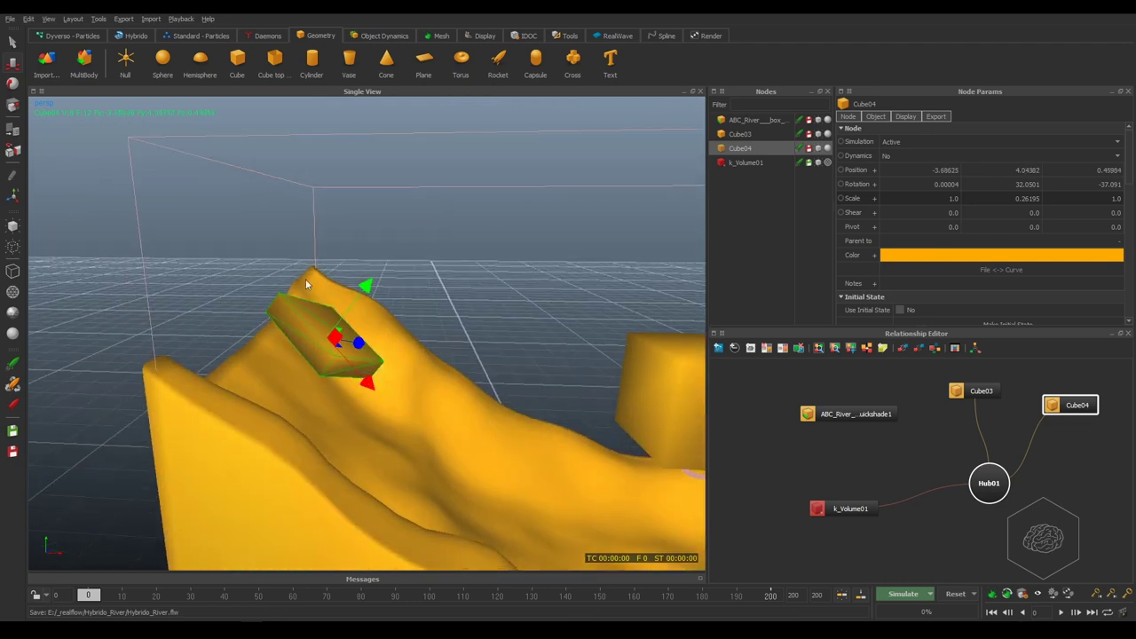
mouse_move(201, 305)
left_mouse_down("alt")
mouse_move(364, 344)
mouse_move(486, 345)
mouse_move(327, 346)
mouse_move(357, 348)
mouse_move(339, 376)
mouse_move(349, 372)
left_mouse_up("alt")
left_click(535, 359)
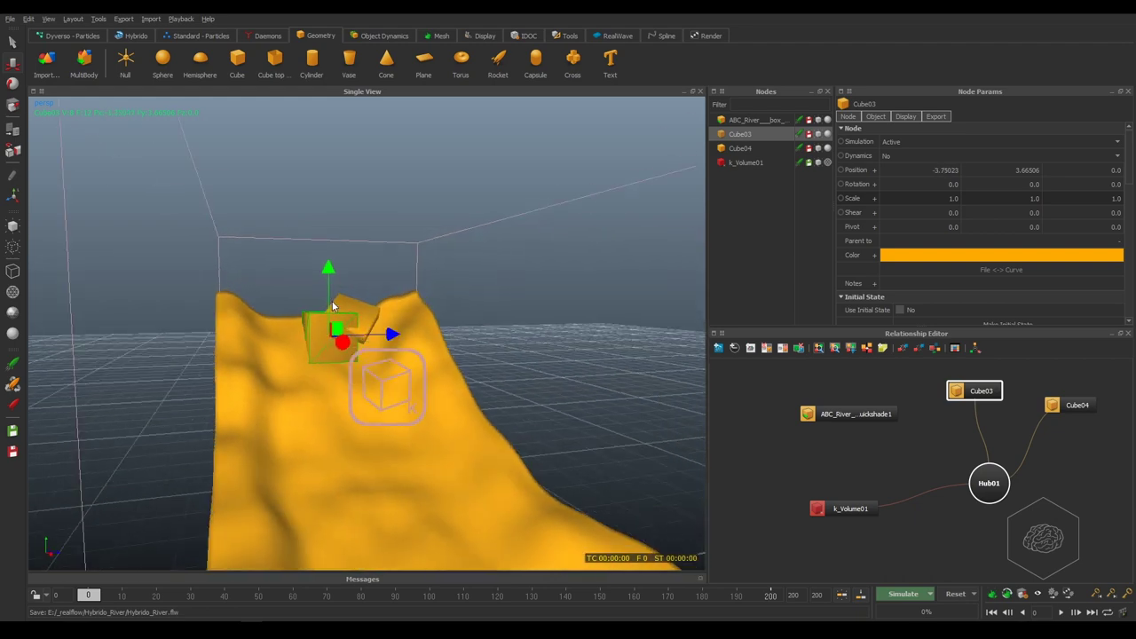
Raise Cube03, push it back and flatten it to Y scale 0.16798
left_click_drag(333, 306, 333, 271)
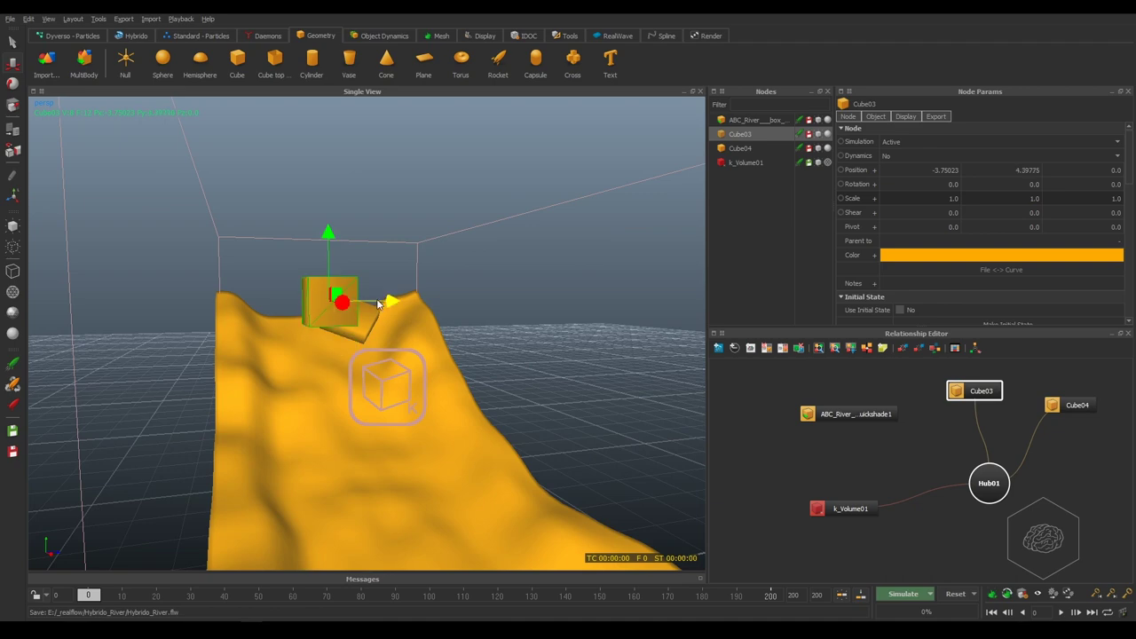
mouse_move(378, 304)
left_mouse_down()
mouse_move(334, 300)
mouse_move(336, 348)
mouse_move(358, 348)
mouse_move(327, 293)
mouse_move(375, 309)
mouse_move(358, 262)
mouse_move(375, 328)
mouse_move(324, 309)
mouse_move(319, 294)
mouse_move(301, 296)
mouse_move(376, 295)
mouse_move(312, 296)
mouse_move(328, 294)
mouse_move(285, 330)
mouse_move(312, 326)
left_mouse_up()
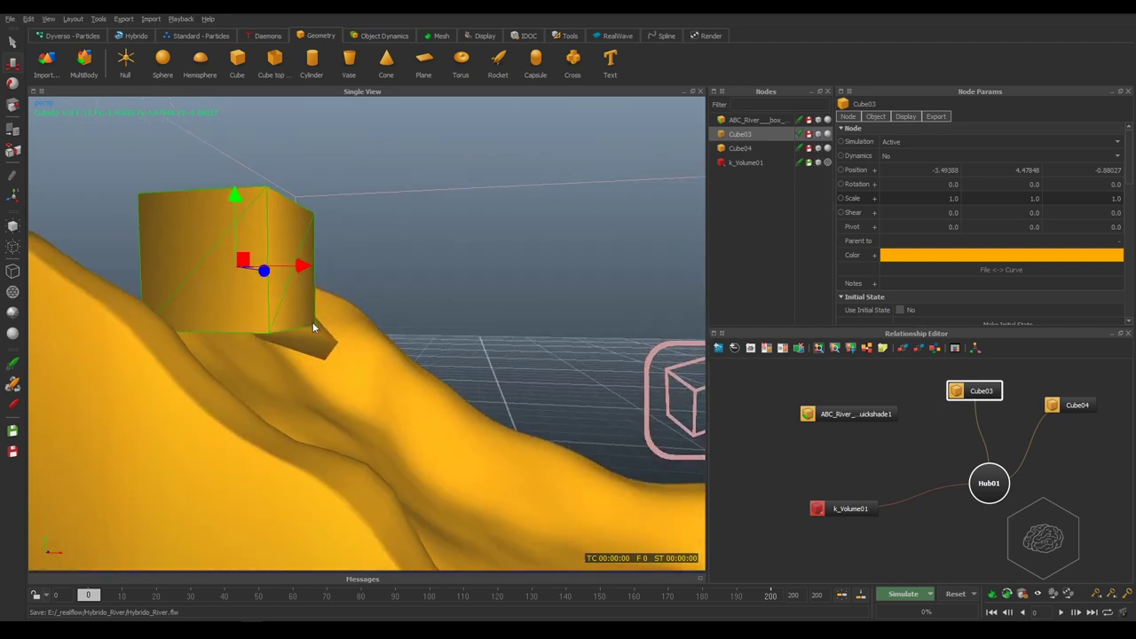
key("e")
key("r")
mouse_move(235, 196)
left_mouse_down()
mouse_move(276, 312)
mouse_move(310, 304)
left_mouse_up()
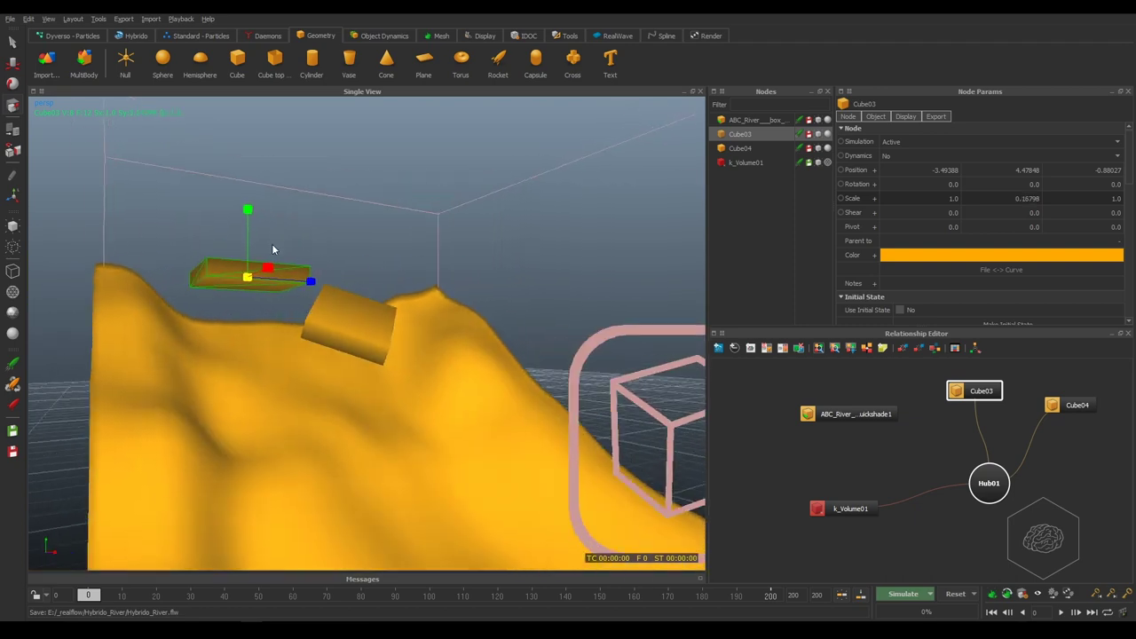
key("w")
mouse_move(251, 224)
left_mouse_down()
mouse_move(253, 286)
mouse_move(276, 268)
left_mouse_up()
Tilt Cube03 to -42.8748° on Z and settle it at -3.55798, 3.96609, -0.91768
key("e")
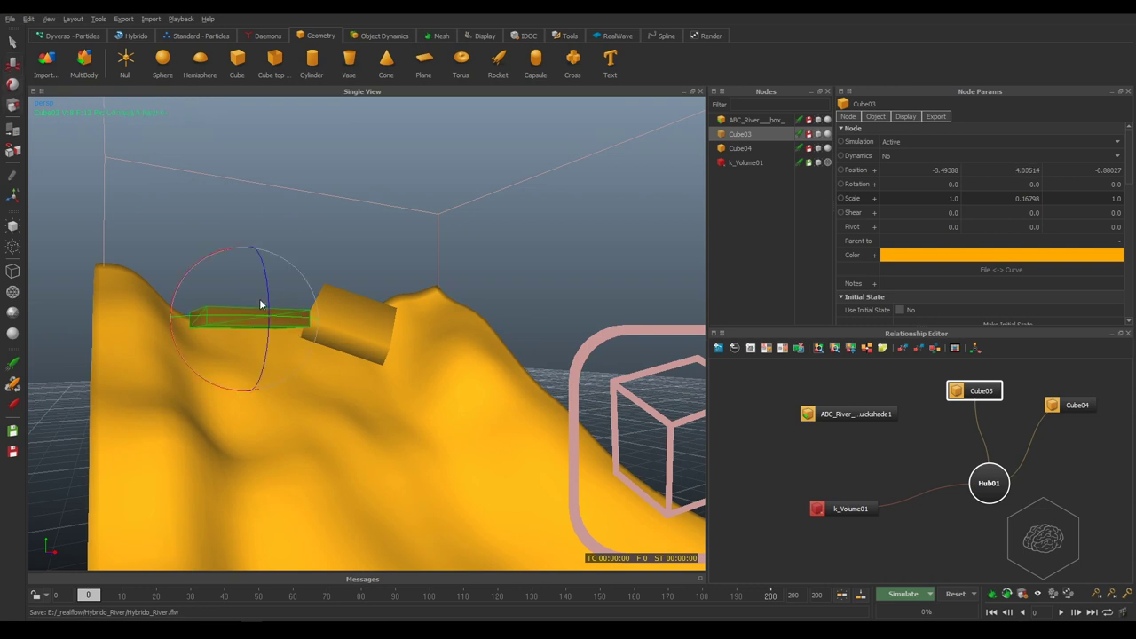
mouse_move(268, 293)
left_mouse_down()
mouse_move(291, 360)
mouse_move(299, 355)
mouse_move(228, 420)
mouse_move(329, 282)
mouse_move(316, 305)
mouse_move(325, 314)
mouse_move(287, 346)
mouse_move(316, 323)
left_mouse_up()
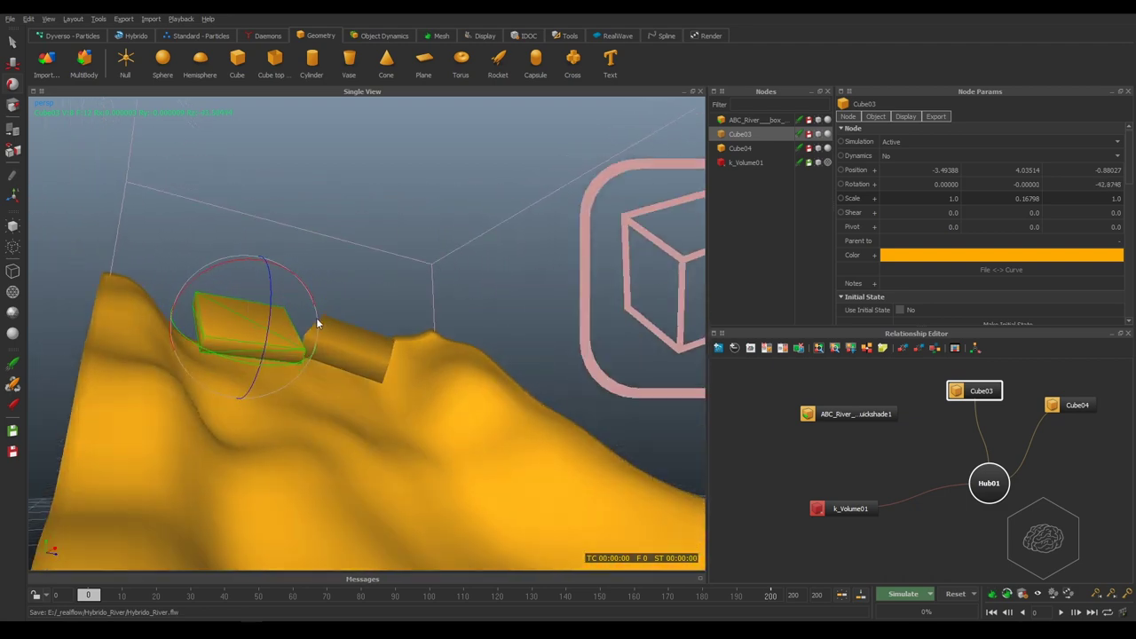
key("w")
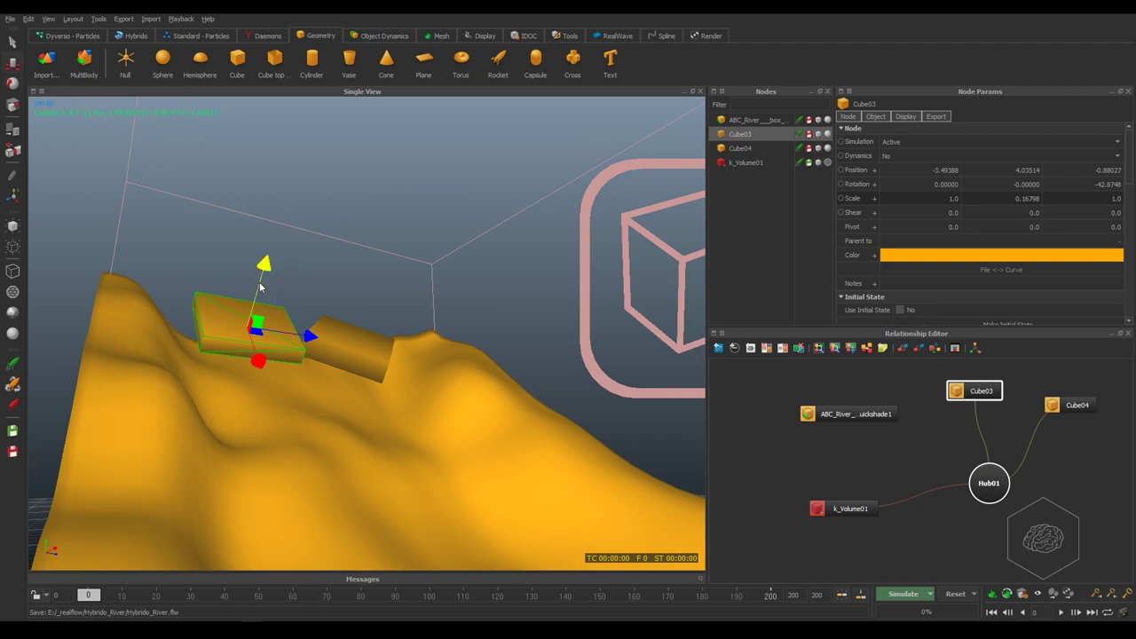
left_click_drag(260, 286, 259, 293)
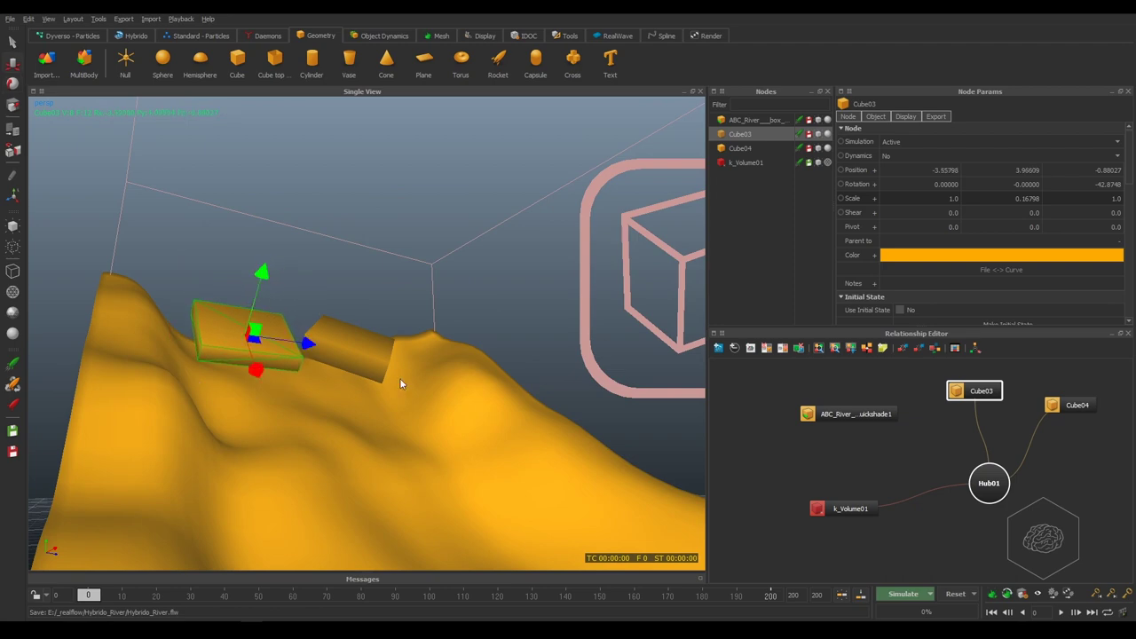
mouse_move(399, 378)
left_mouse_down("alt")
mouse_move(378, 371)
mouse_move(412, 395)
left_mouse_up("alt")
scroll(429, 347, "up", 5)
mouse_move(429, 347)
left_mouse_down("alt")
mouse_move(285, 420)
mouse_move(169, 406)
left_mouse_up("alt")
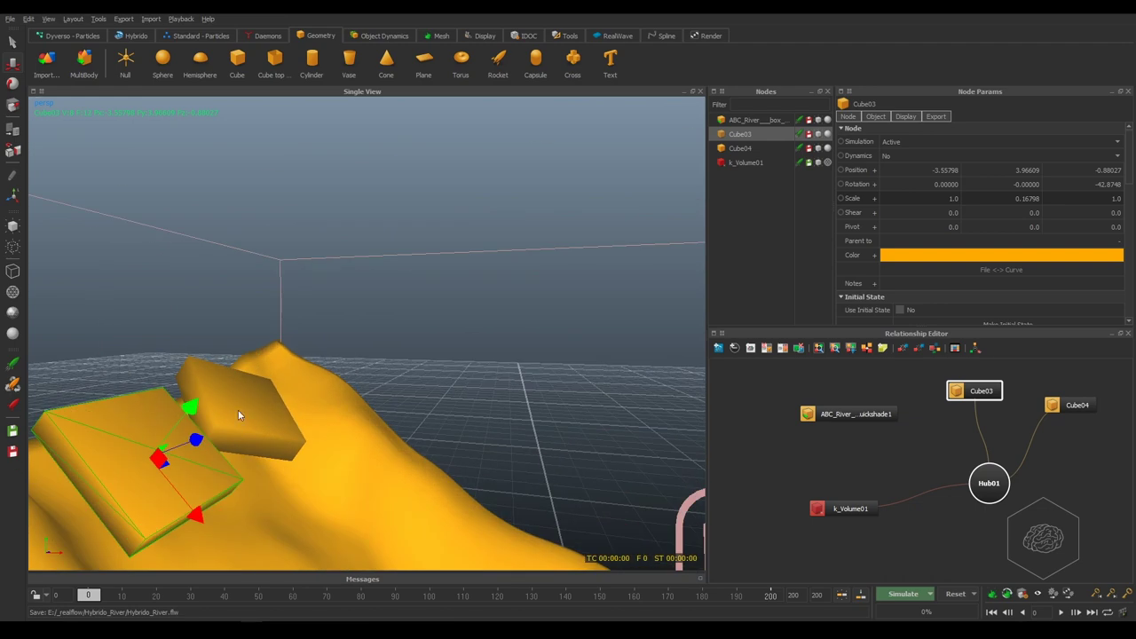
mouse_move(237, 409)
left_mouse_down("alt")
mouse_move(303, 364)
mouse_move(364, 350)
mouse_move(330, 394)
left_mouse_up("alt")
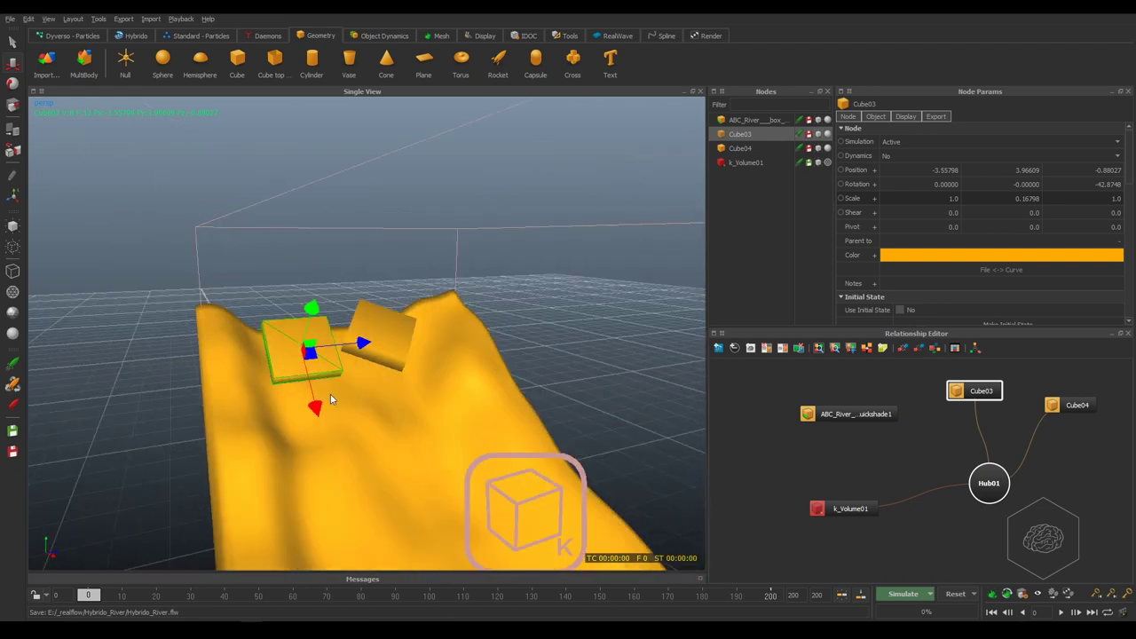
Nudge Cube04, then clone Cube03 as Cube05 and place it at -2.8813, 3.16206, 0.10817
left_click(390, 344)
left_click_drag(411, 352, 417, 352)
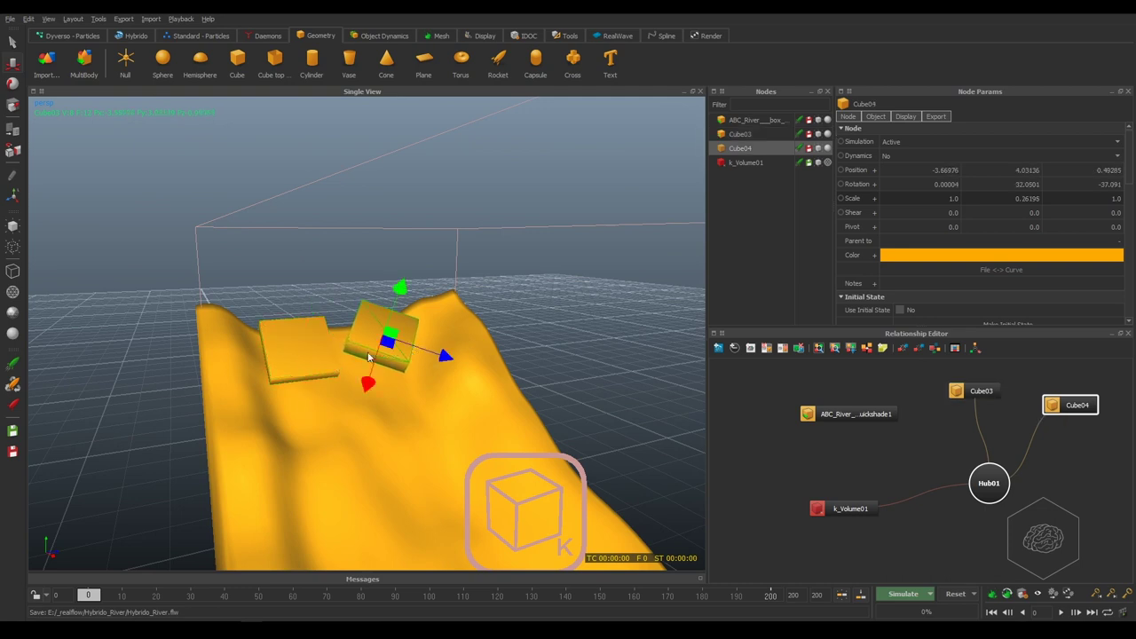
left_click(305, 355)
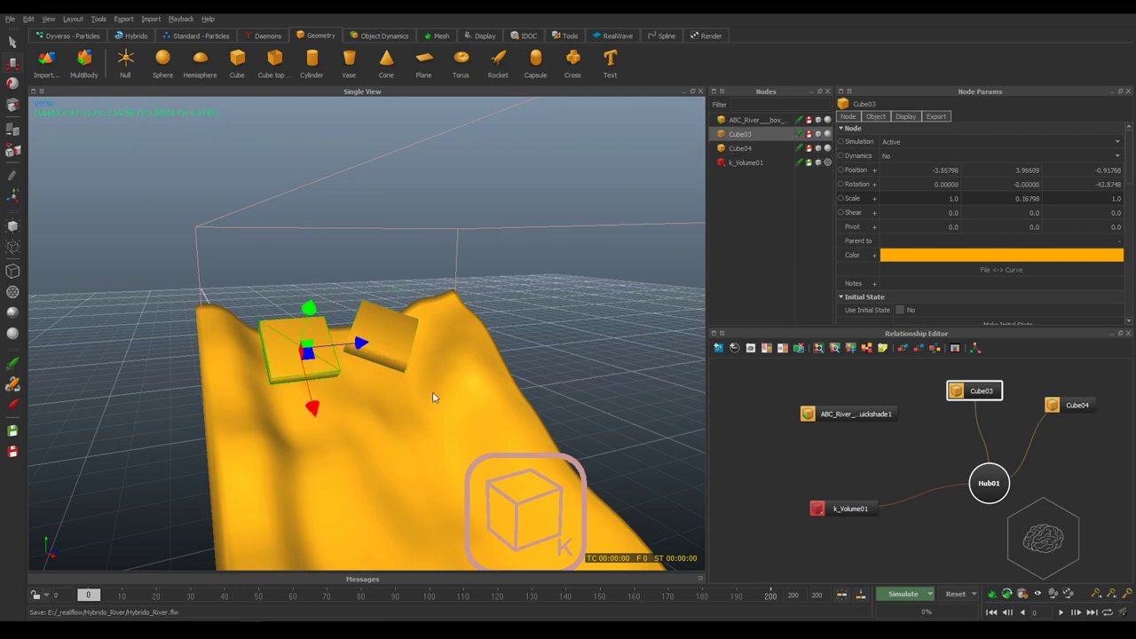
key("ctrl+d")
left_click_drag(348, 346, 404, 338)
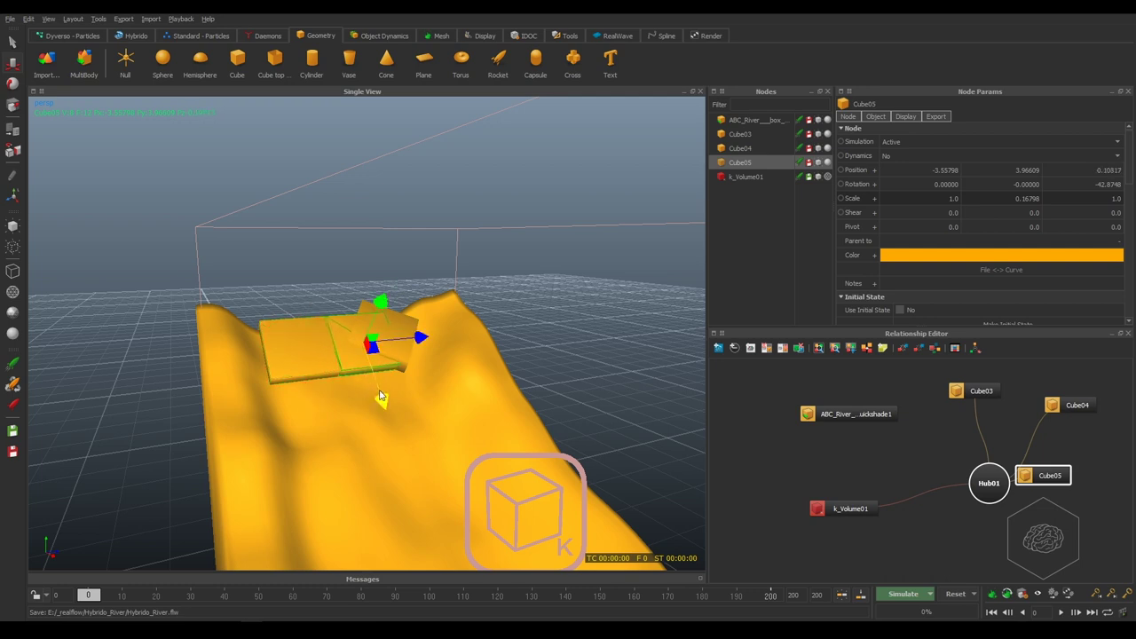
mouse_move(381, 403)
left_mouse_down()
mouse_move(397, 451)
mouse_move(371, 415)
mouse_move(401, 382)
mouse_move(469, 393)
mouse_move(275, 371)
left_mouse_up()
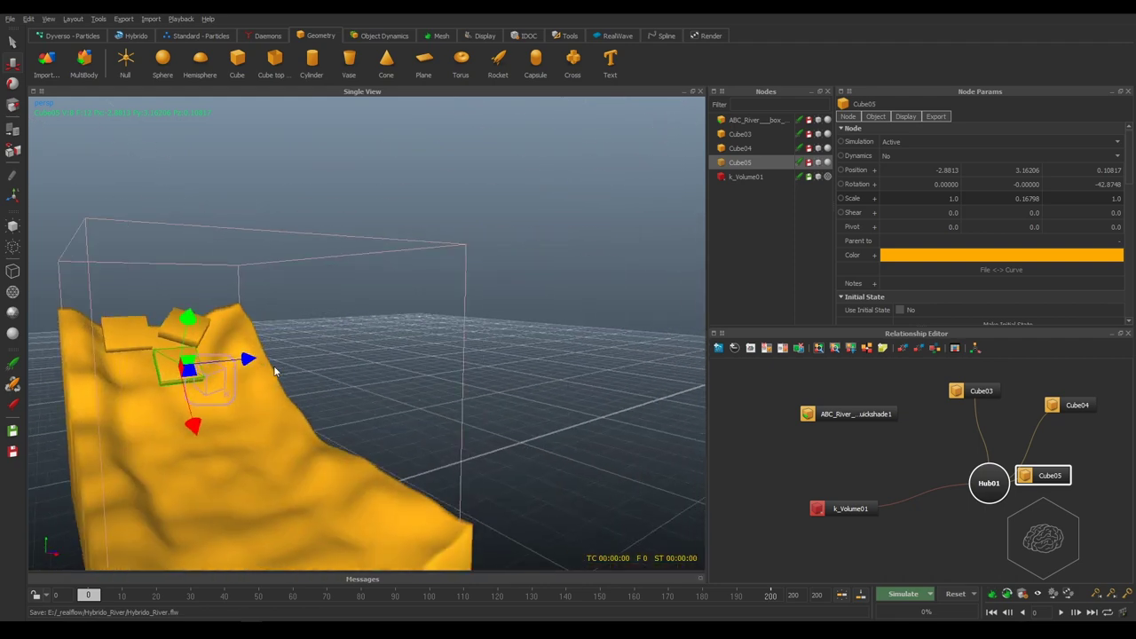
left_click(371, 348)
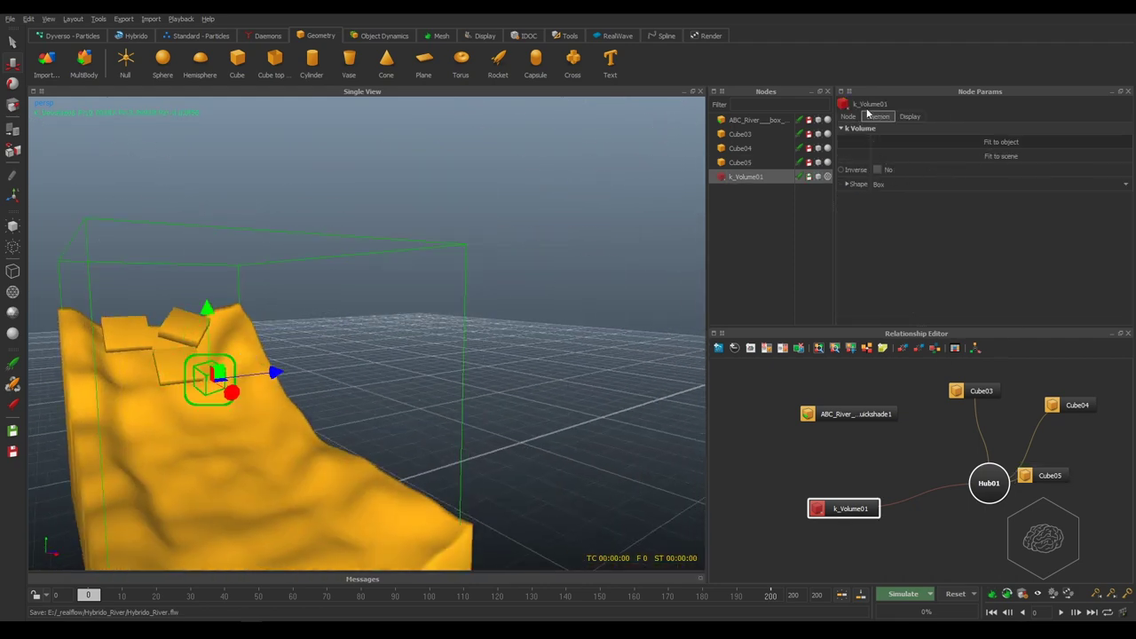
Turn off k_Volume01's Show icon option so only its bounding box displays
left_click(8, 248)
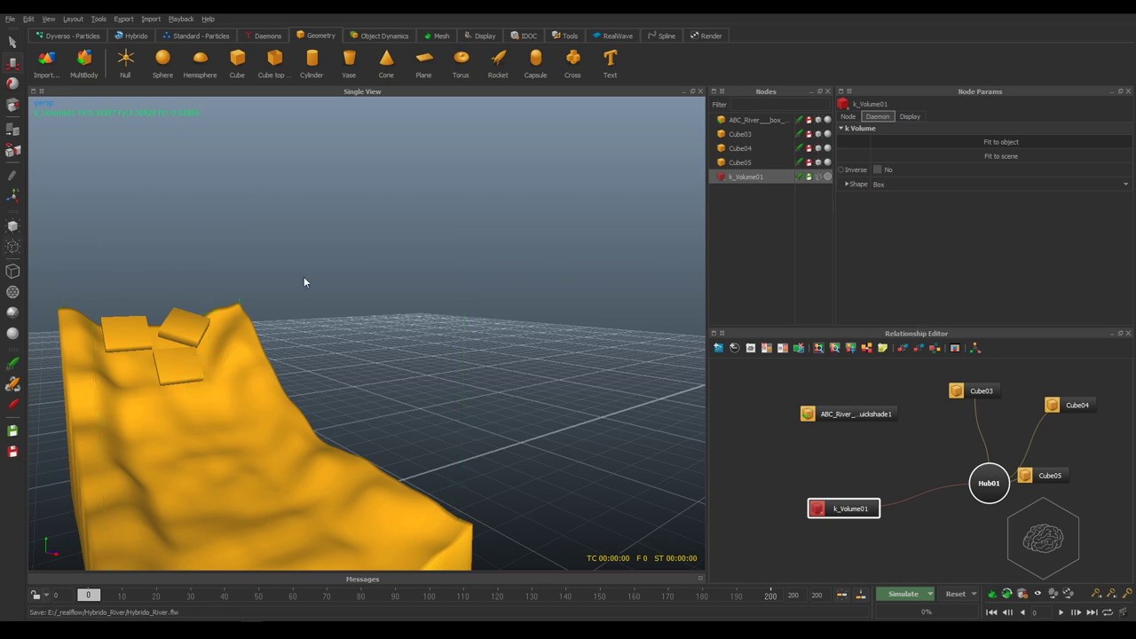
left_click(12, 247)
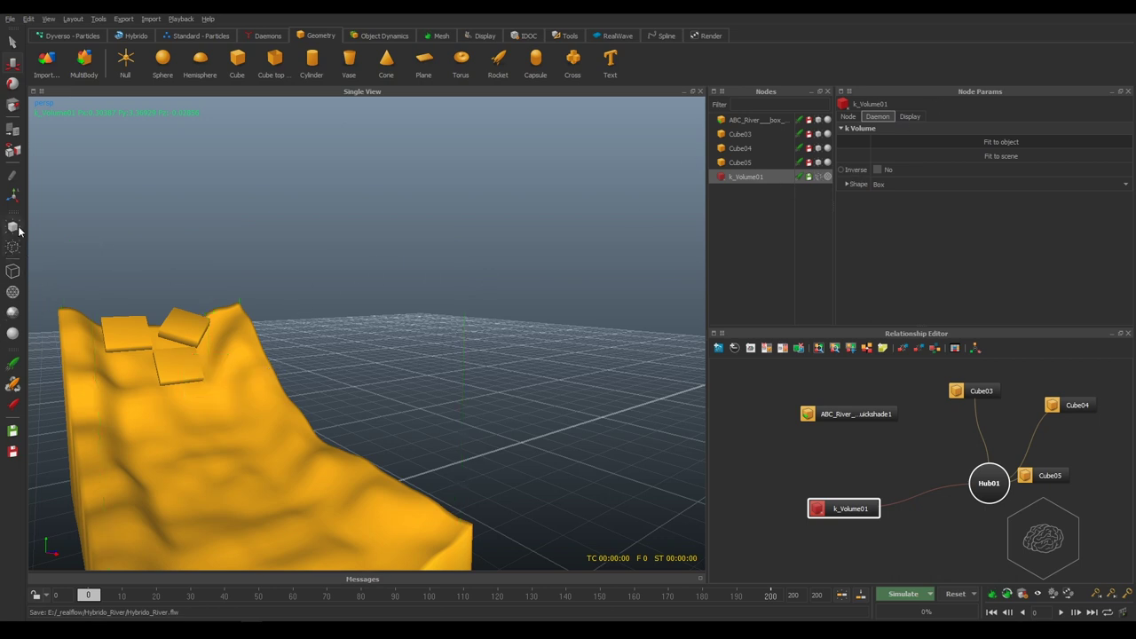
left_click(909, 117)
left_click(883, 156)
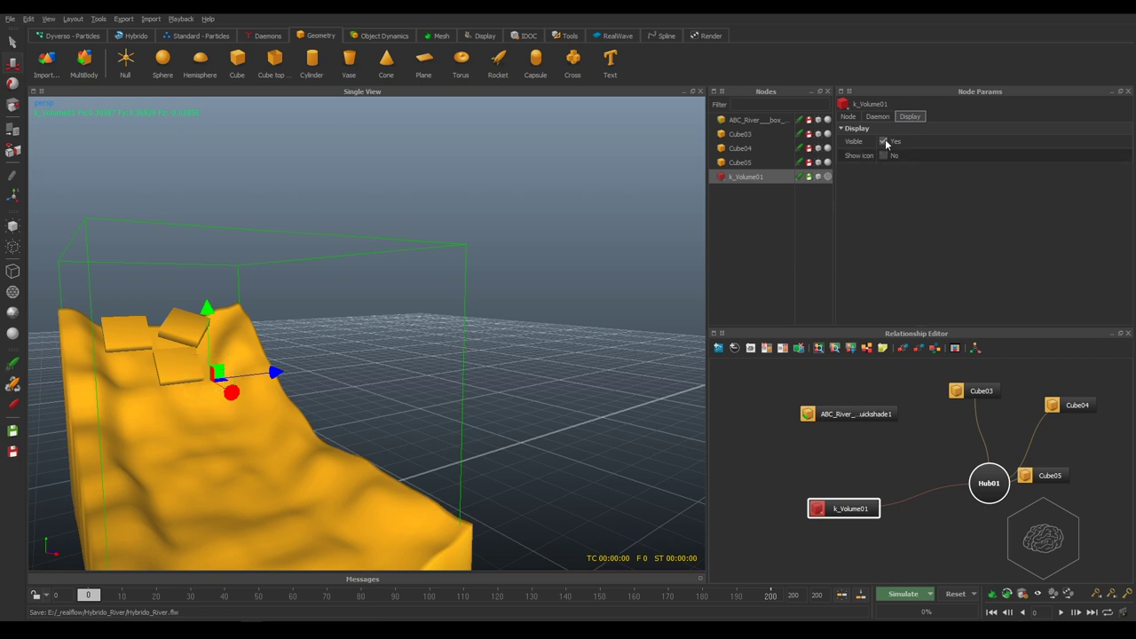
left_click(394, 206)
left_click_drag(165, 398, 317, 382, "alt")
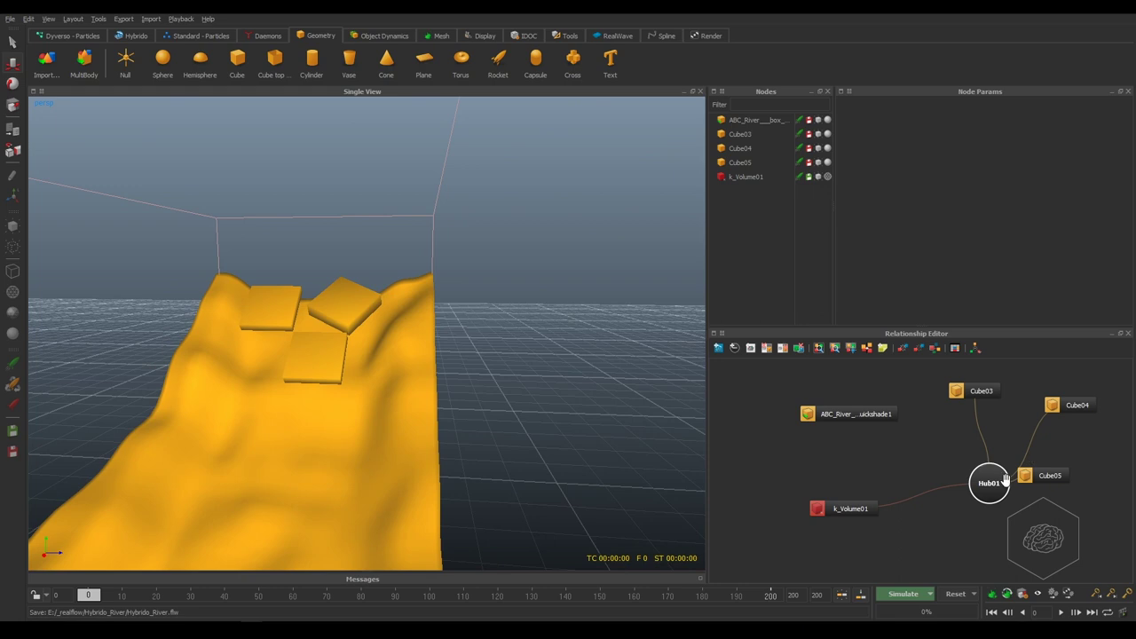
Select the Cube05, Cube03 and Cube04 slabs in the Relationship Editor
left_click(1040, 475)
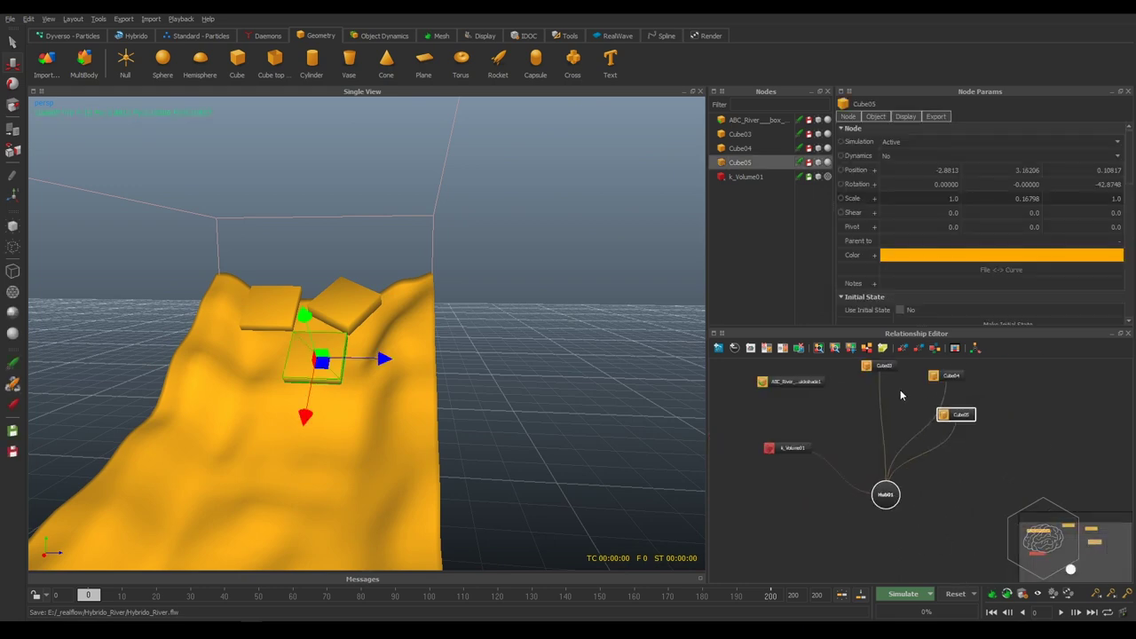
mouse_move(1023, 379)
left_mouse_down()
mouse_move(857, 526)
mouse_move(803, 511)
left_mouse_up()
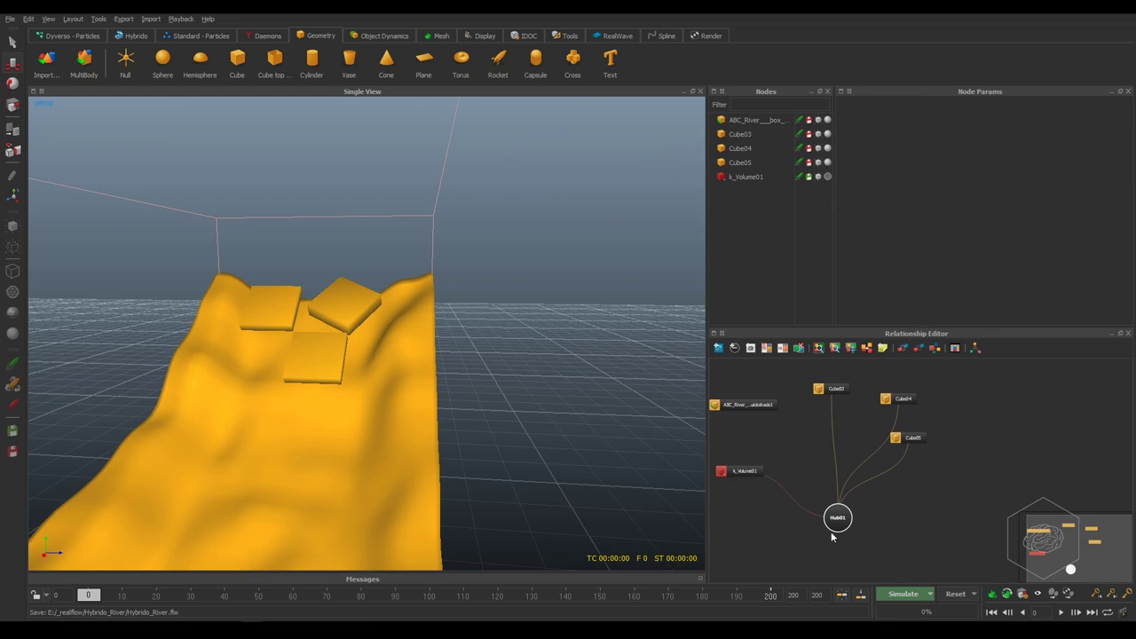
left_click(913, 433)
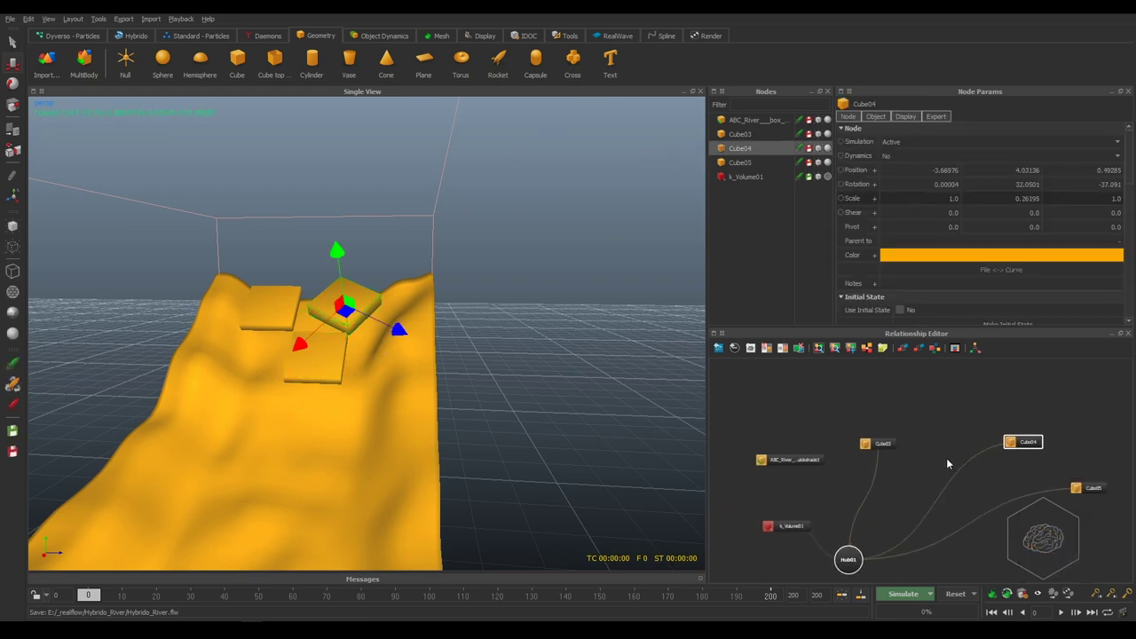
Give Cube03, Cube04 and Cube05 Hybrido emitters HY_Emitter01–03 and place HY_Domain01 below Hub01
left_click_drag(894, 369, 852, 506)
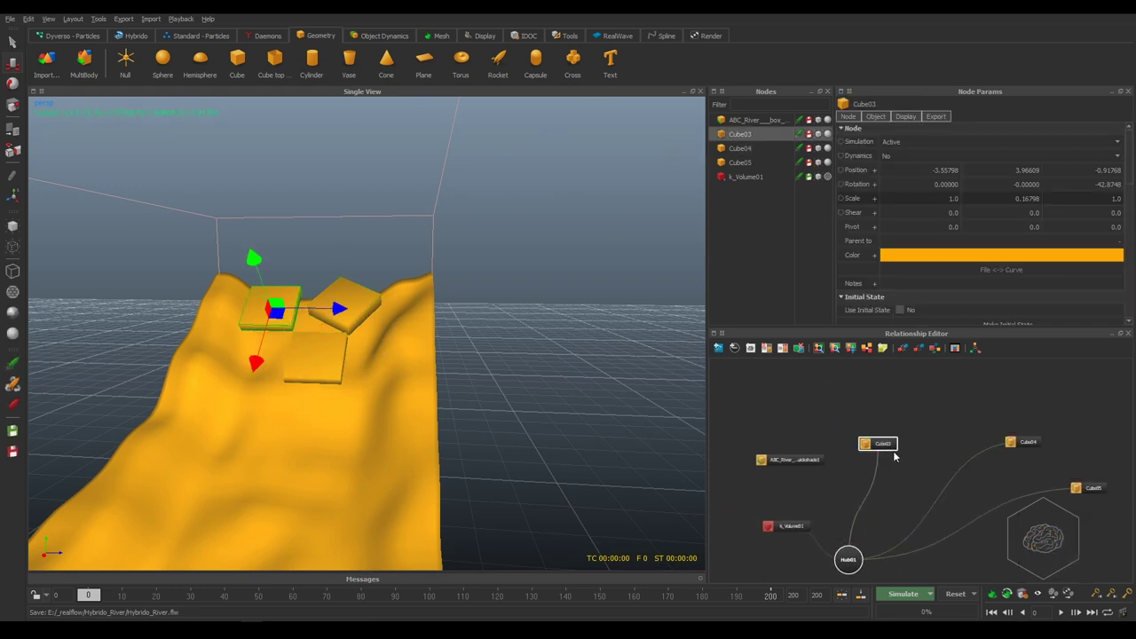
left_click(131, 35)
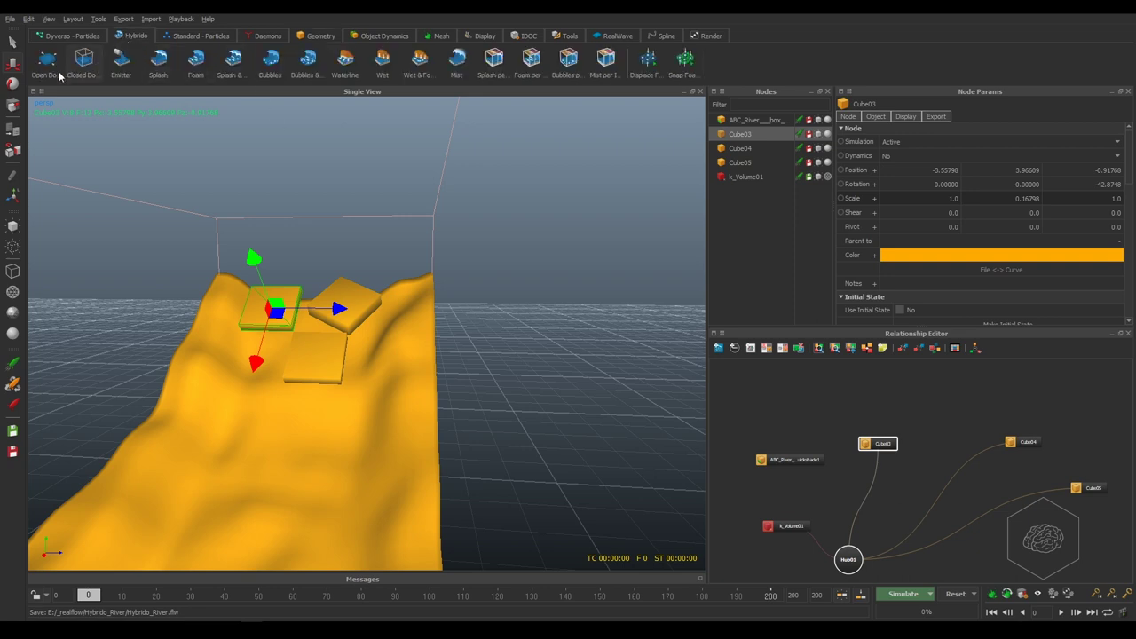
left_click(121, 59)
left_click(1011, 443)
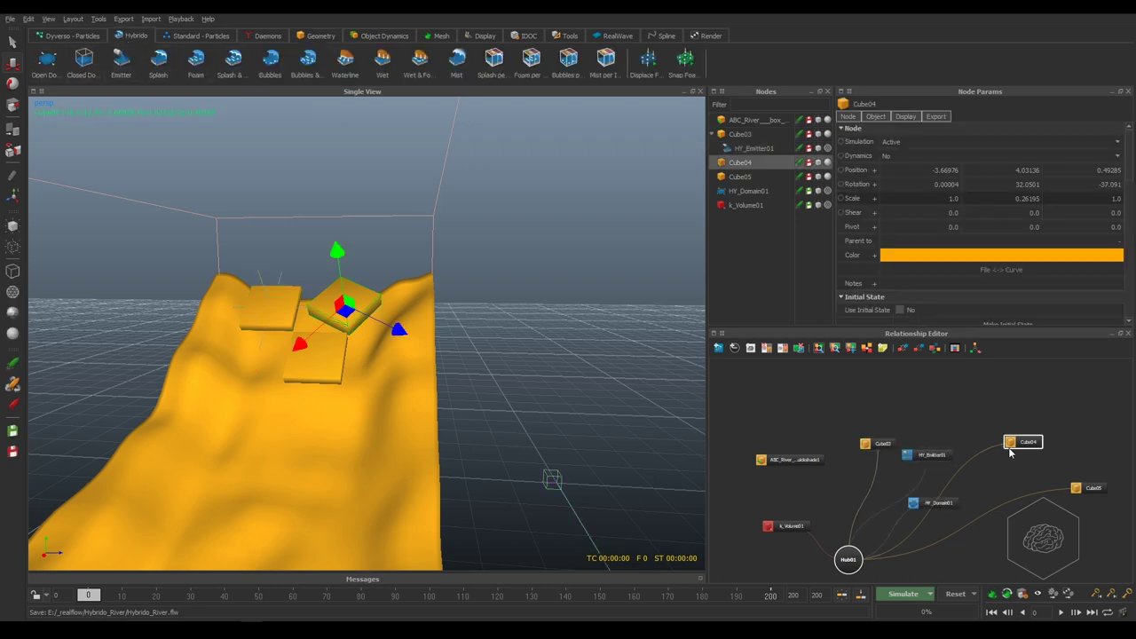
left_click(124, 59)
left_click(1077, 487)
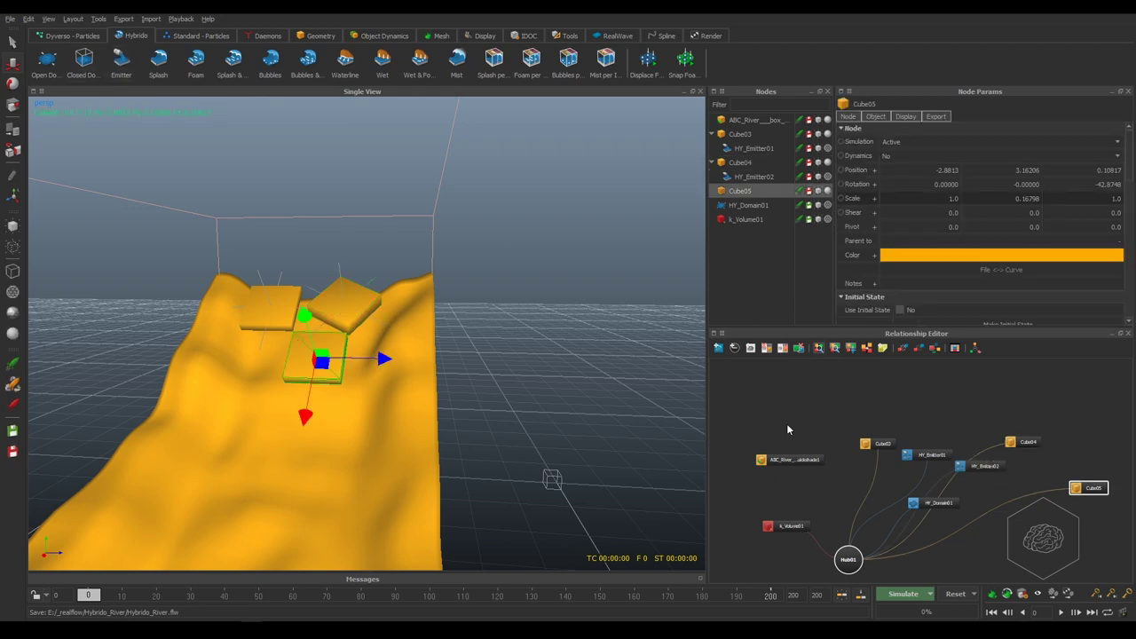
left_click(125, 60)
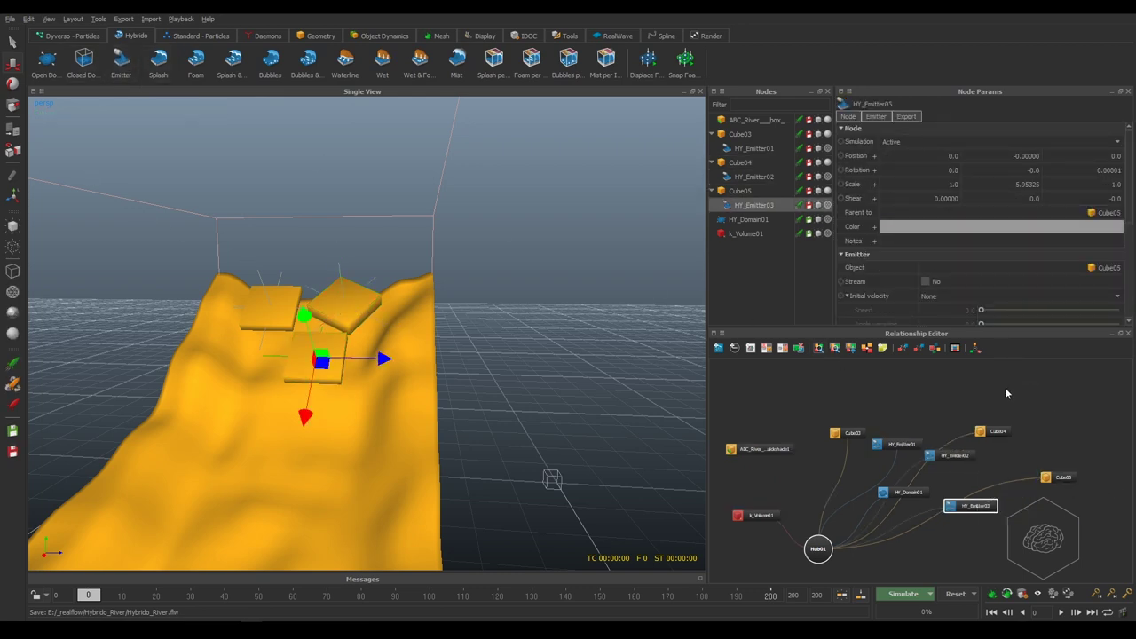
left_click_drag(832, 460, 865, 552)
middle_click_drag(865, 552, 1022, 490)
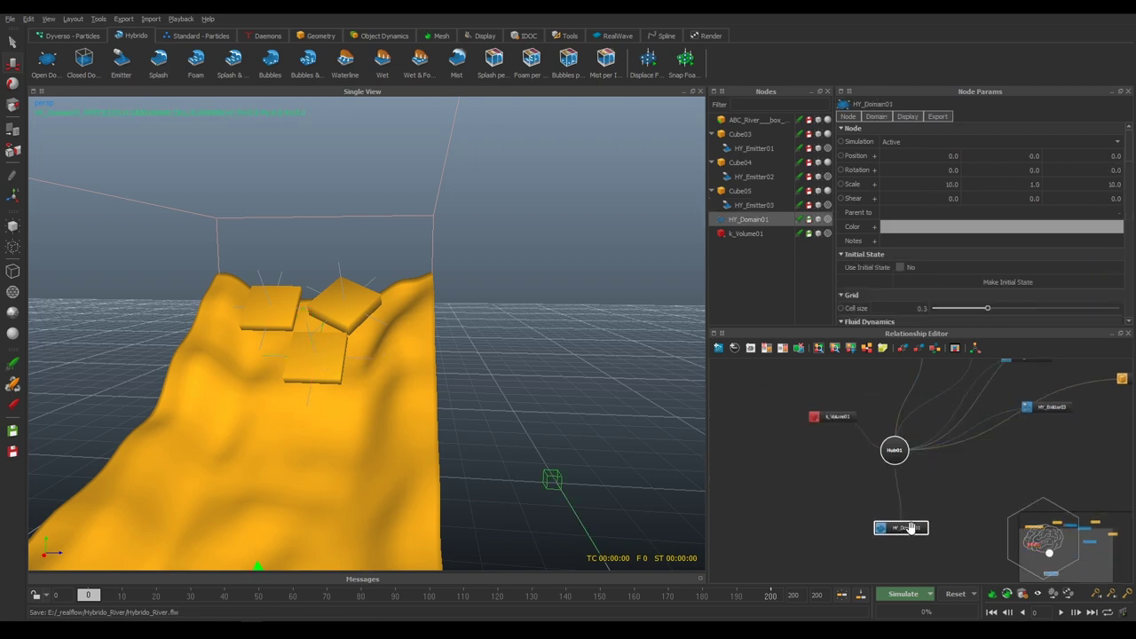
Place HY_Domain01, HY_Emitter02 beside Cube04, and Cube03 lined up with HY_Emitter01
scroll(946, 458, "down", 3)
scroll(896, 455, "up", 3)
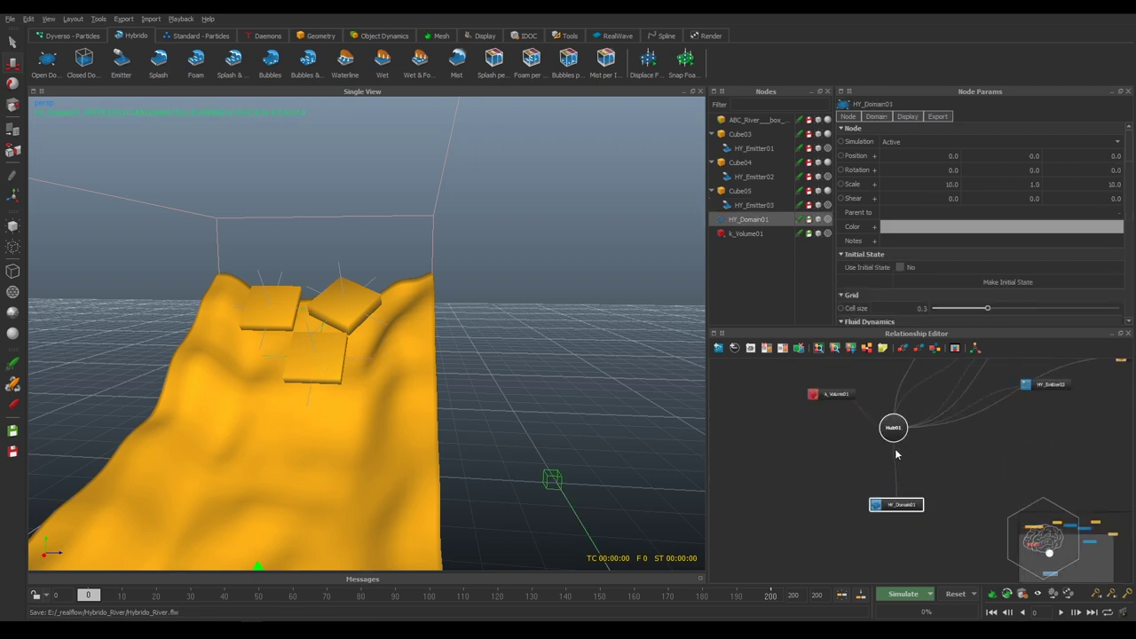
scroll(870, 497, "down", 2)
mouse_move(822, 531)
left_mouse_down()
mouse_move(810, 541)
mouse_move(824, 542)
left_mouse_up()
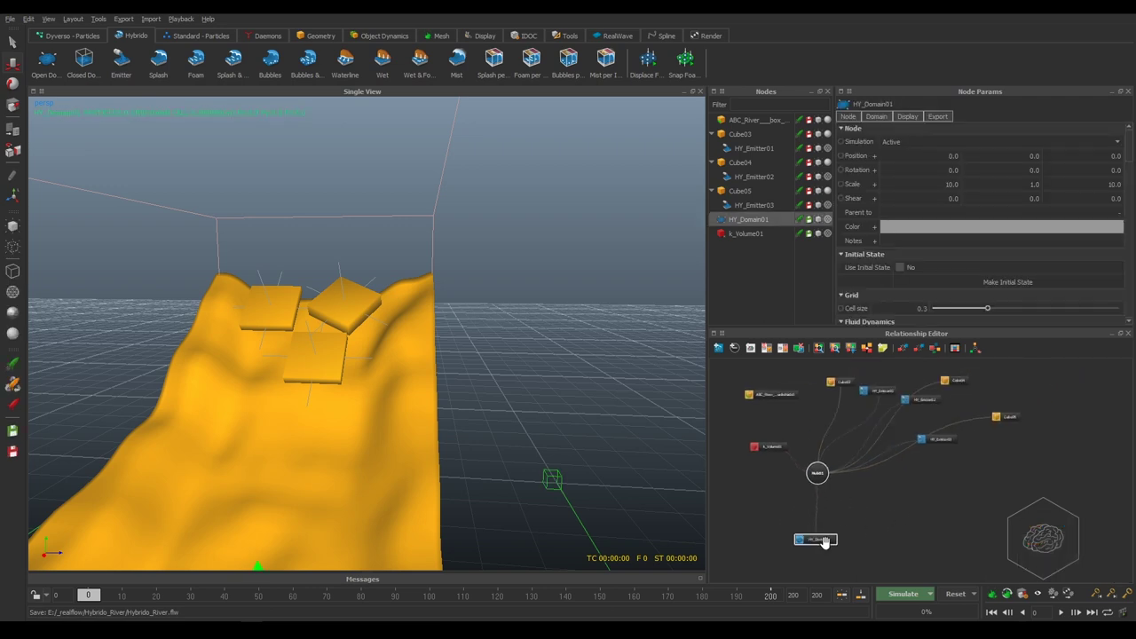
scroll(963, 458, "up", 2)
left_click(865, 476)
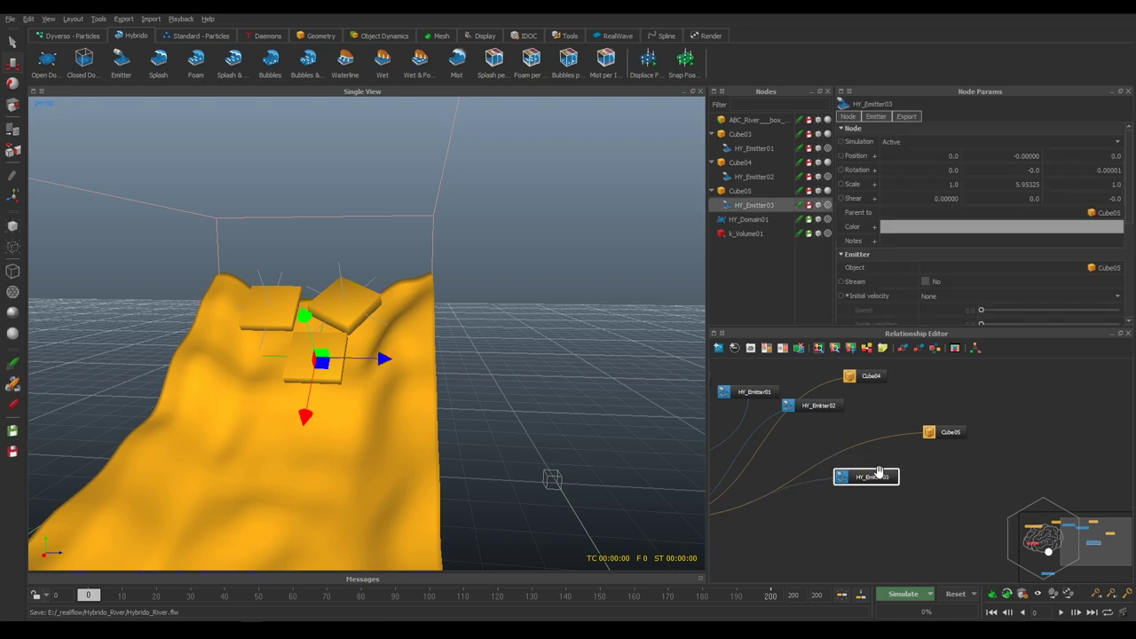
left_click_drag(879, 472, 968, 446)
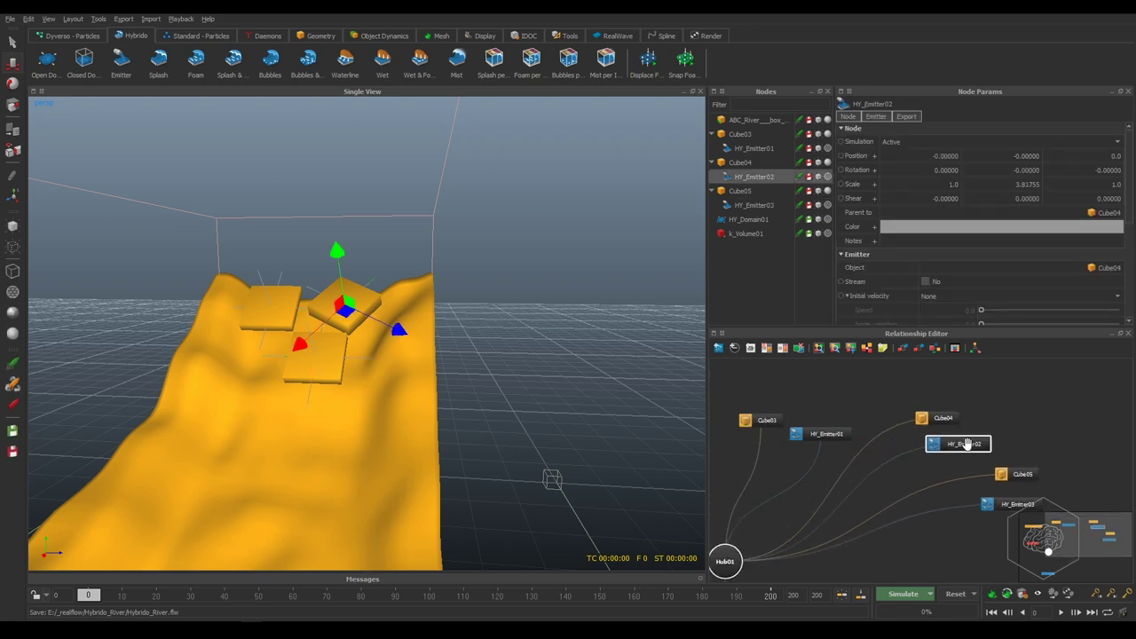
middle_click_drag(879, 462, 962, 461)
mouse_move(854, 414)
left_mouse_down()
mouse_move(898, 406)
mouse_move(885, 432)
left_mouse_up()
middle_click_drag(884, 431, 828, 437)
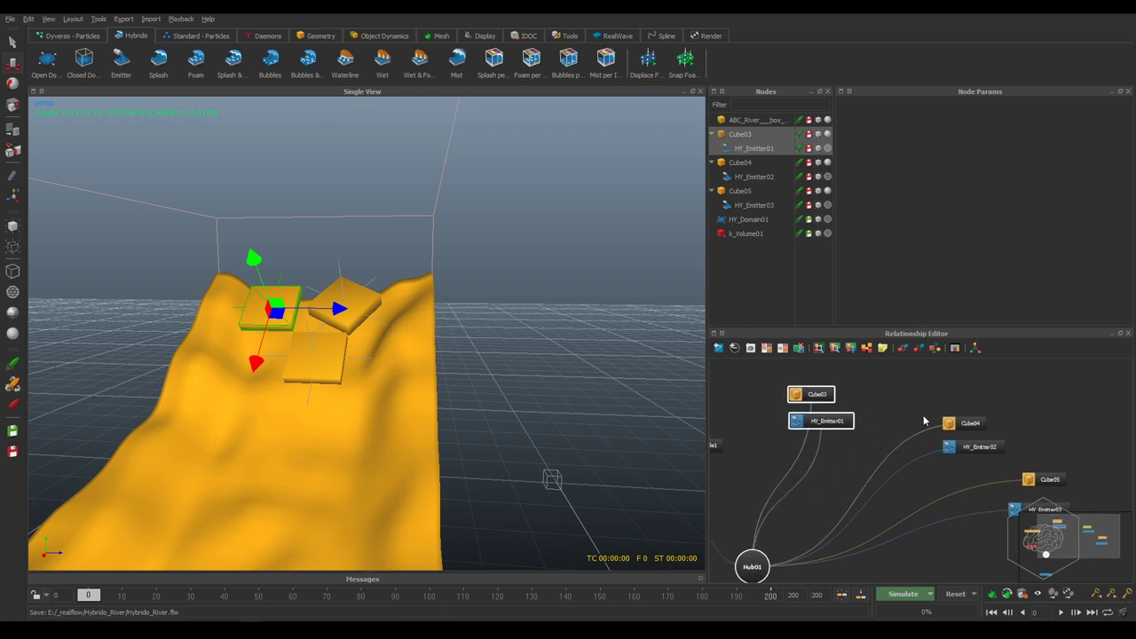
Move the k_Volume01 node lower left and the ABC_River node further left of Hub01
left_click(825, 396)
left_click(827, 452)
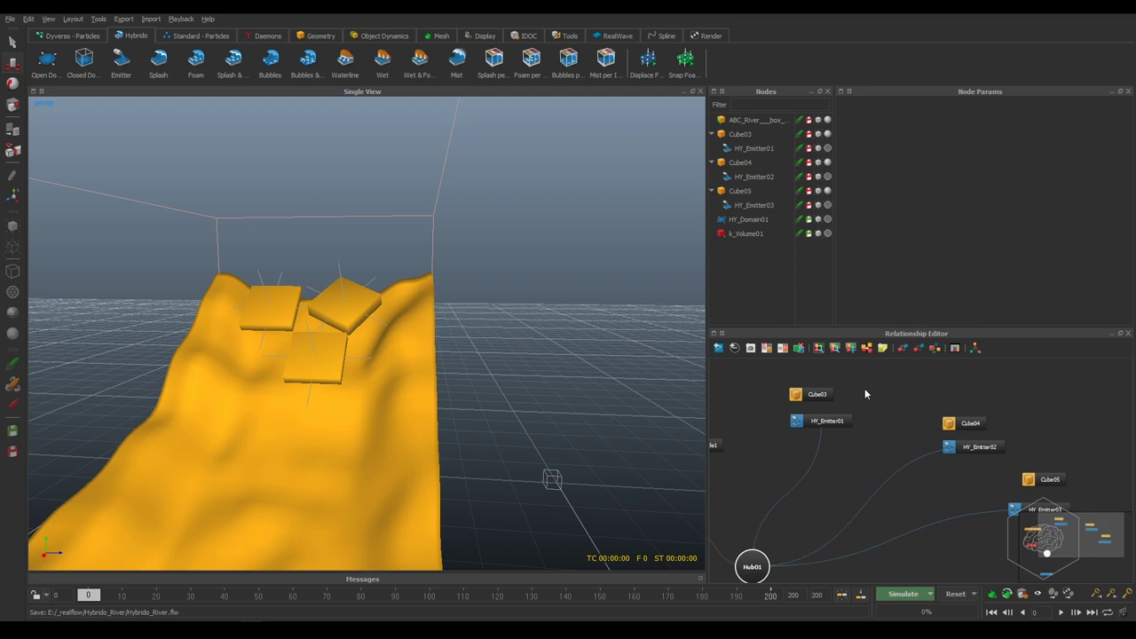
left_click(818, 401)
left_click(959, 423)
middle_click_drag(1059, 426, 1012, 396)
left_click(967, 451)
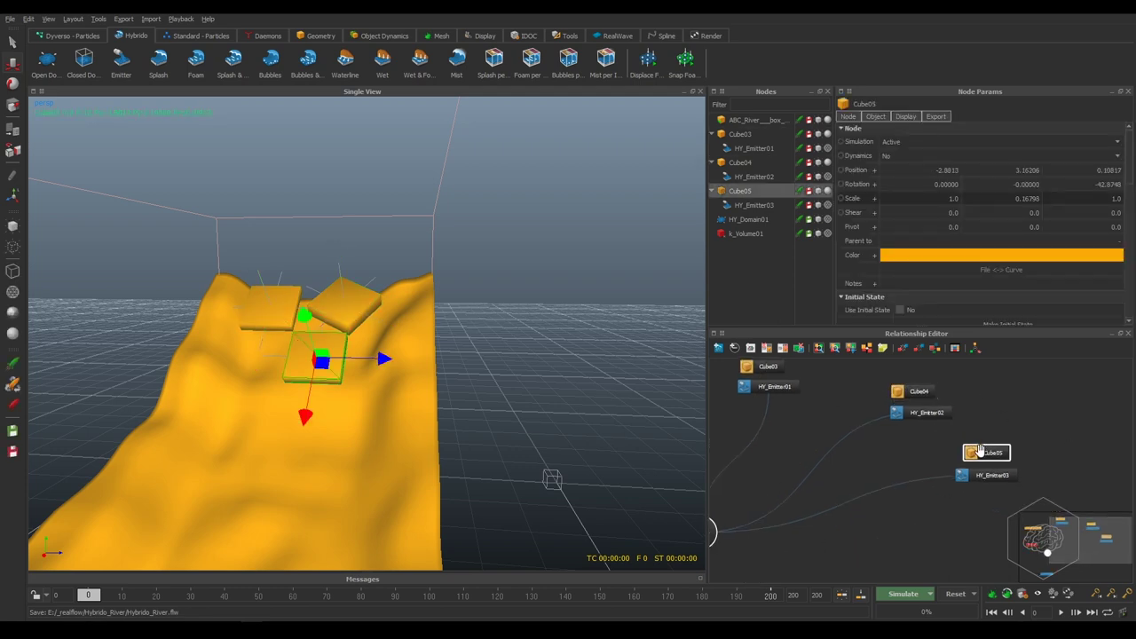
middle_click_drag(781, 475, 839, 481)
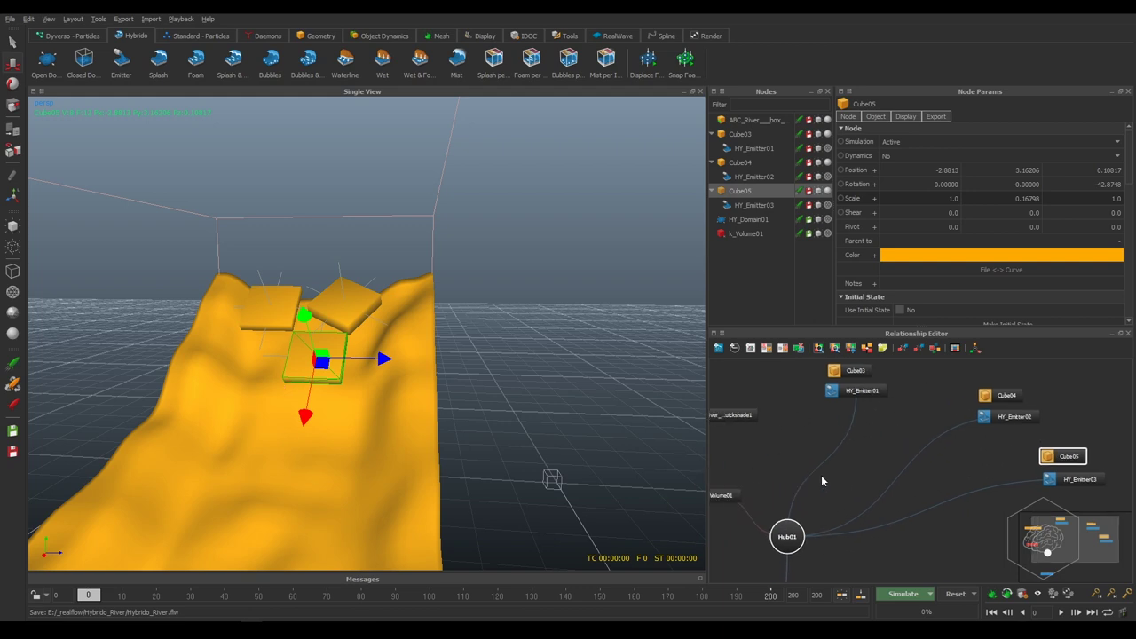
scroll(821, 475, "down", 2)
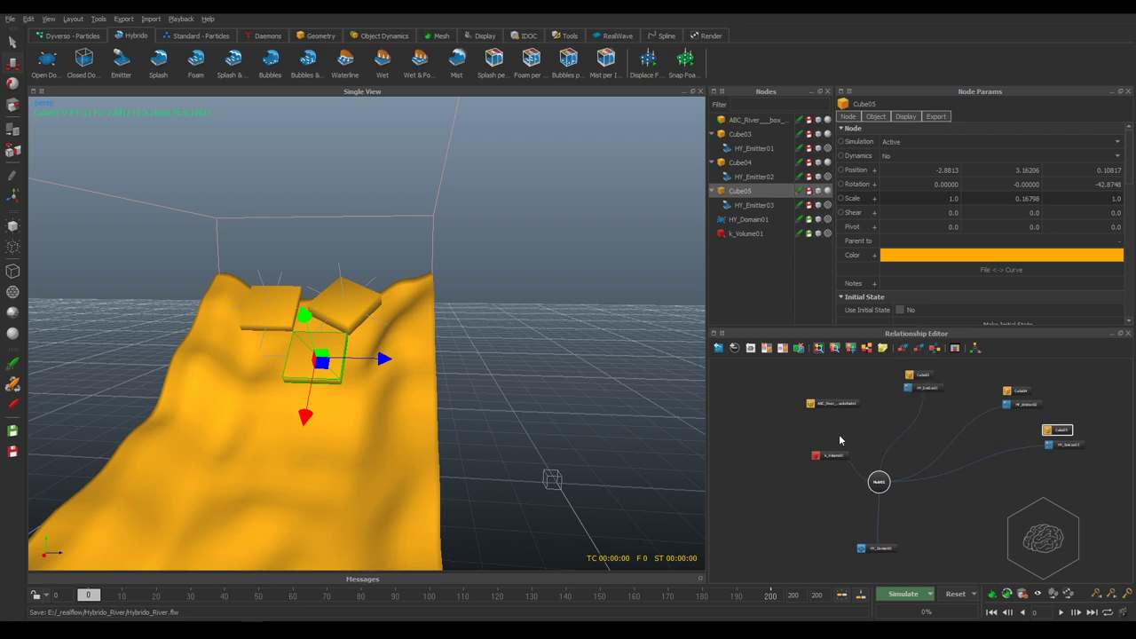
left_click_drag(830, 457, 763, 485)
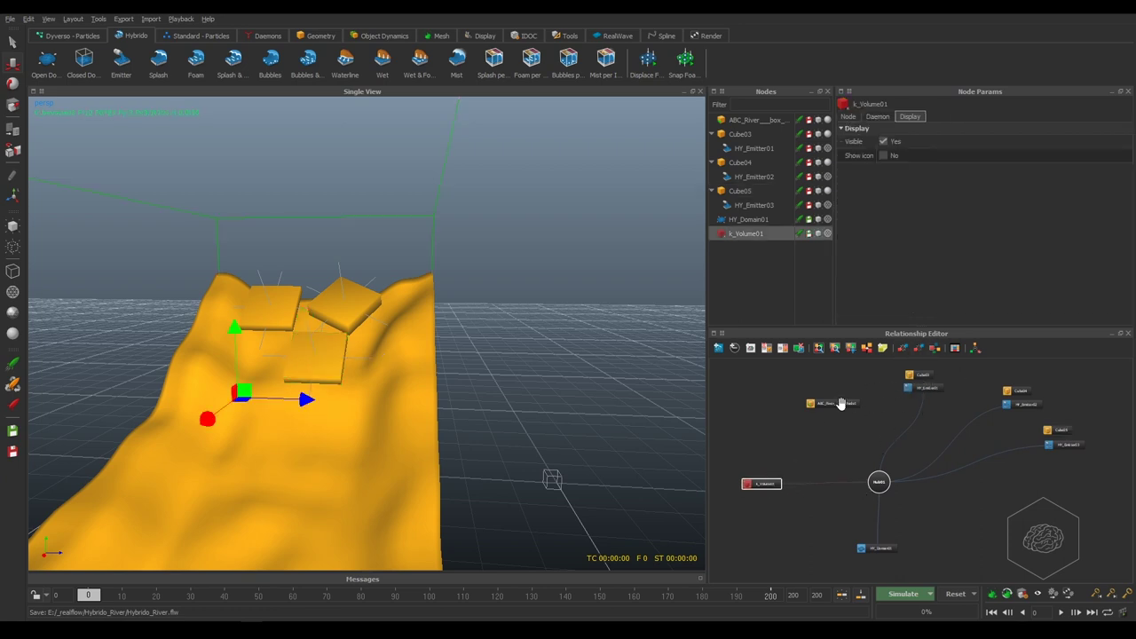
mouse_move(819, 404)
left_mouse_down()
mouse_move(769, 399)
mouse_move(878, 481)
left_mouse_up()
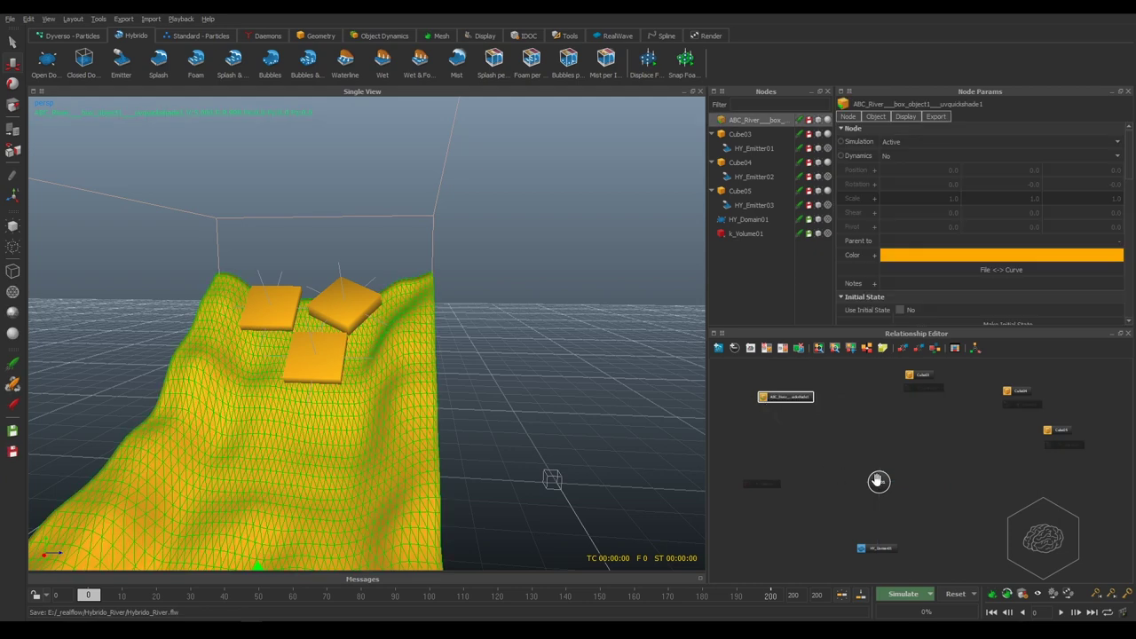
middle_click_drag(823, 508, 889, 526)
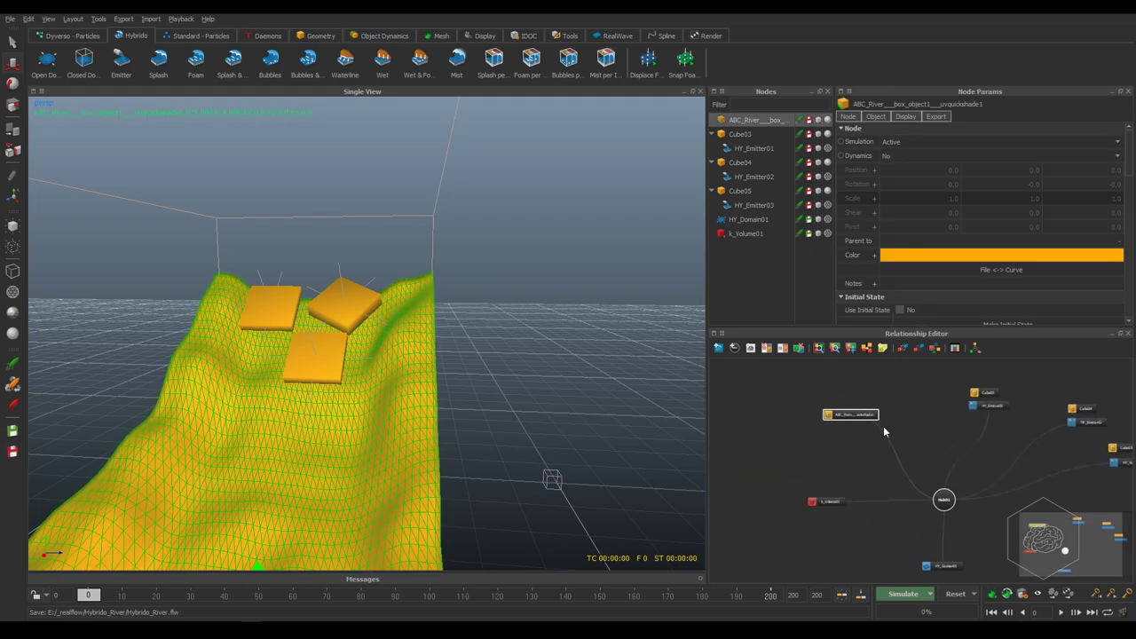
mouse_move(933, 381)
left_mouse_down()
mouse_move(850, 433)
mouse_move(823, 423)
left_mouse_up()
Add Gravity01 and Drag_Force01 daemons to the scene
left_click(906, 391)
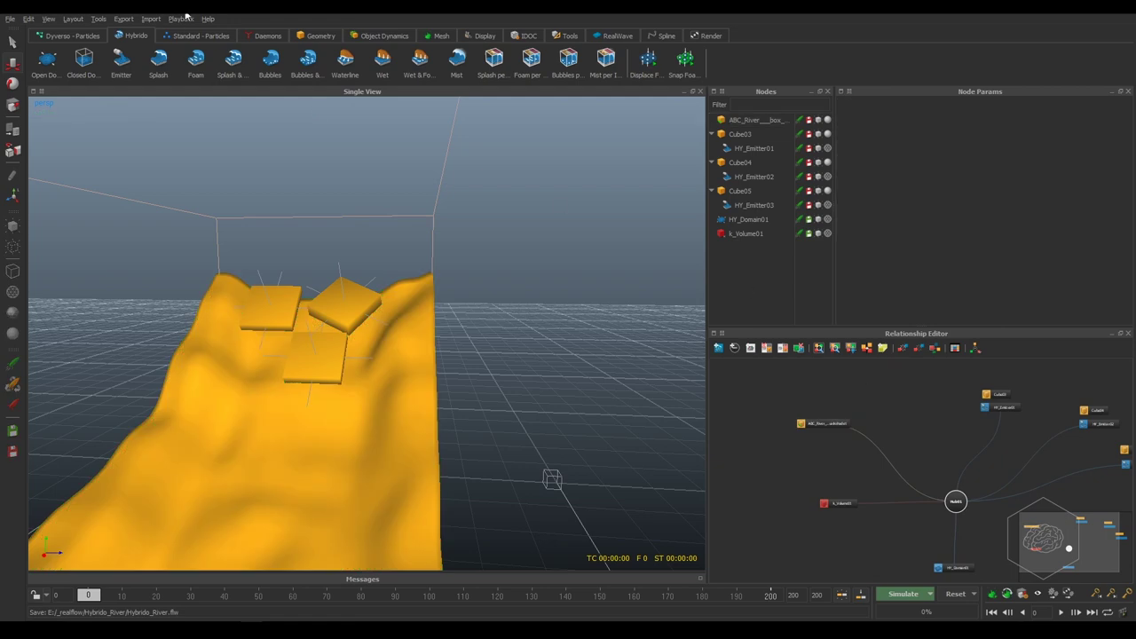
left_click(266, 37)
left_click(230, 71)
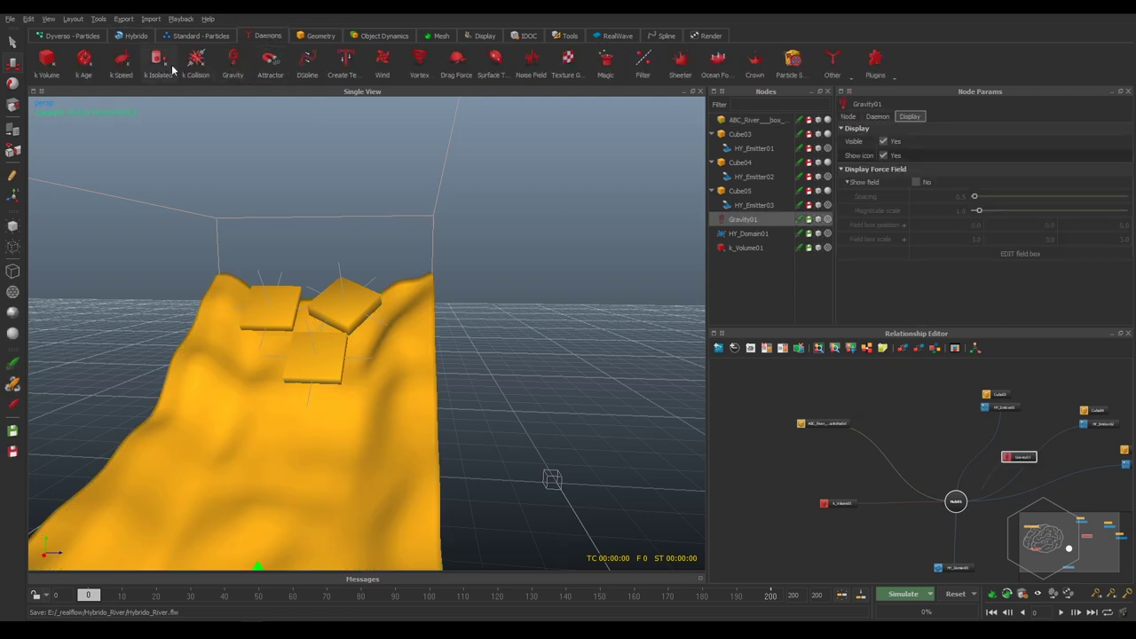
left_click(450, 61)
middle_click_drag(934, 479, 921, 454)
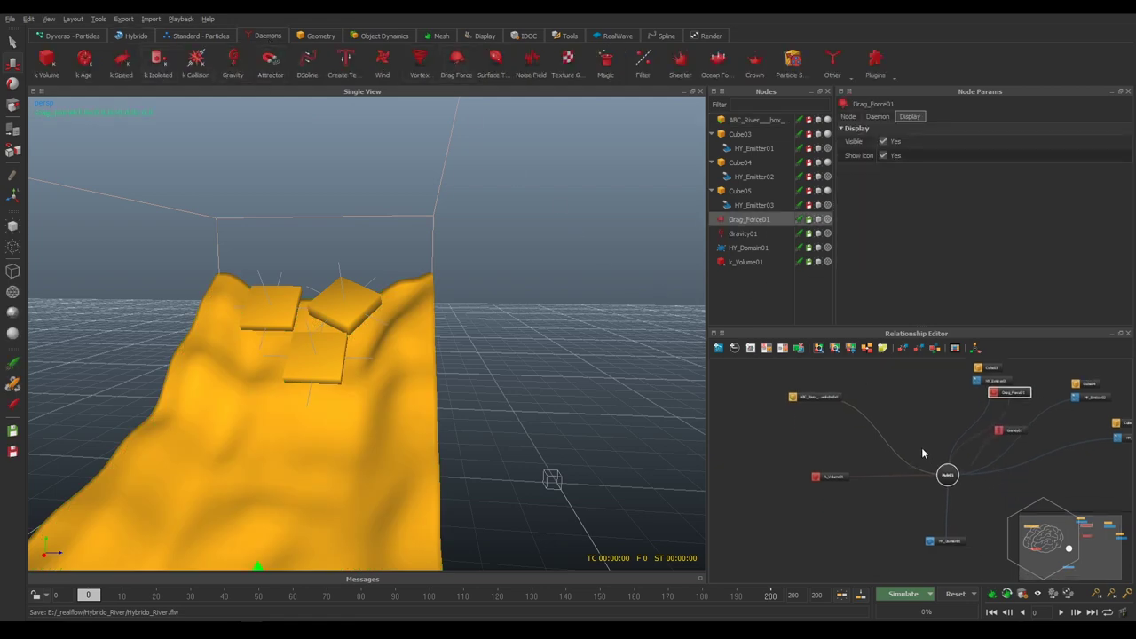
Group Drag_Force01 and Gravity01 under k_Volume01 in the graph, then select the river object
mouse_move(1016, 388)
left_mouse_down()
mouse_move(865, 484)
mouse_move(817, 492)
left_mouse_up()
mouse_move(1000, 431)
left_mouse_down()
mouse_move(834, 523)
mouse_move(812, 514)
left_mouse_up()
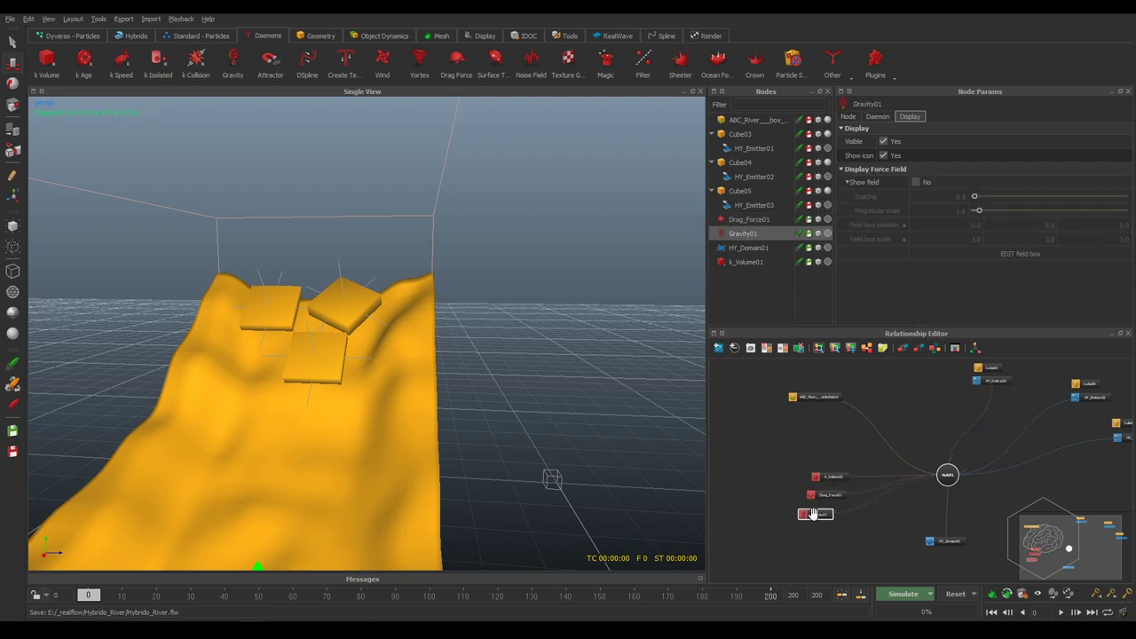
middle_click_drag(992, 503, 936, 462)
left_click(889, 500)
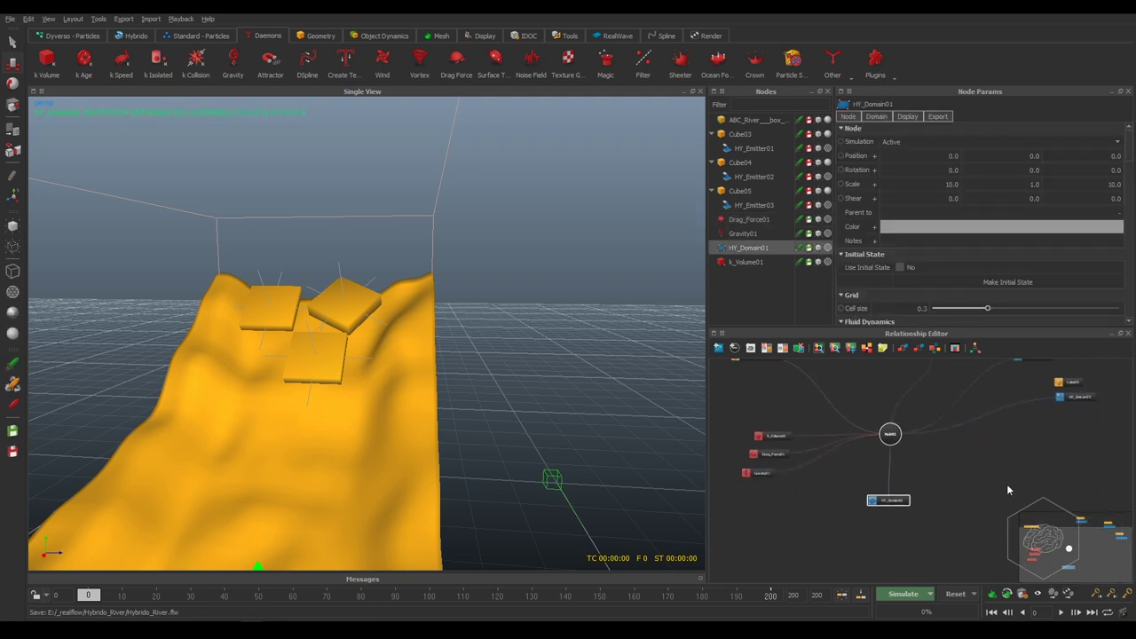
left_click(745, 119)
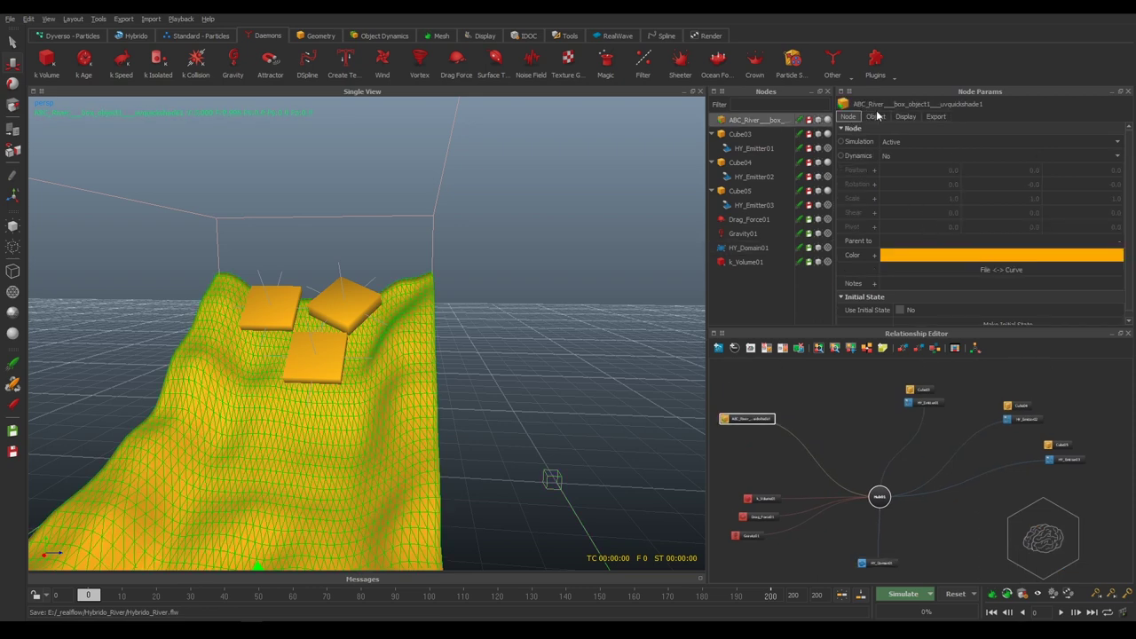
Lower the river's Volume cell size from 0.1 to 0.05 and display its volume isosurface
left_click(877, 116)
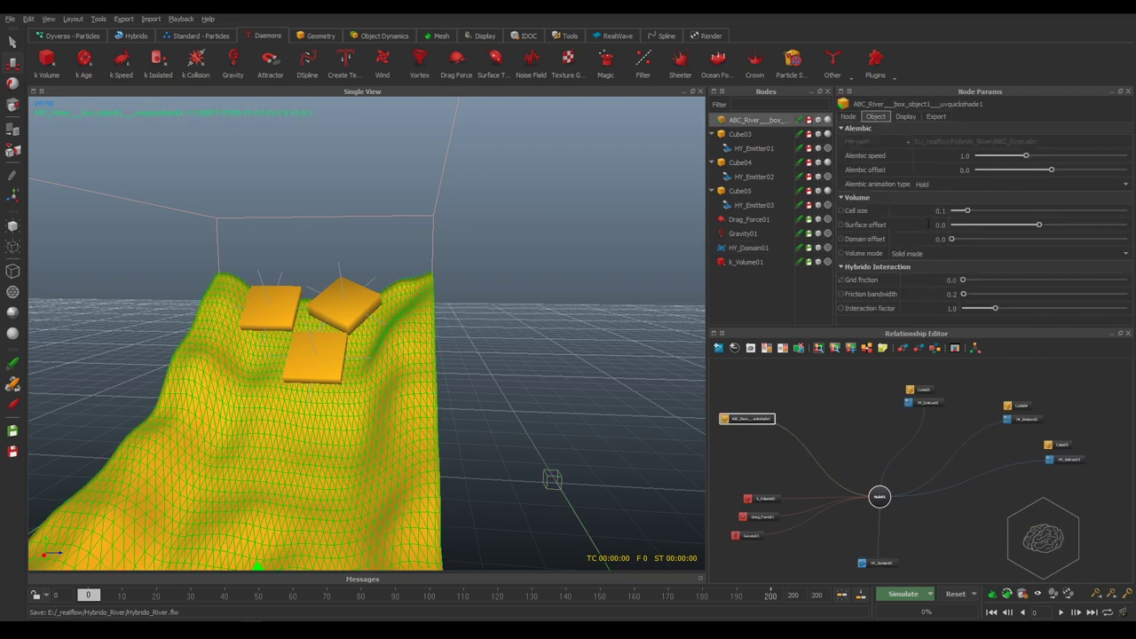
double_click(939, 210)
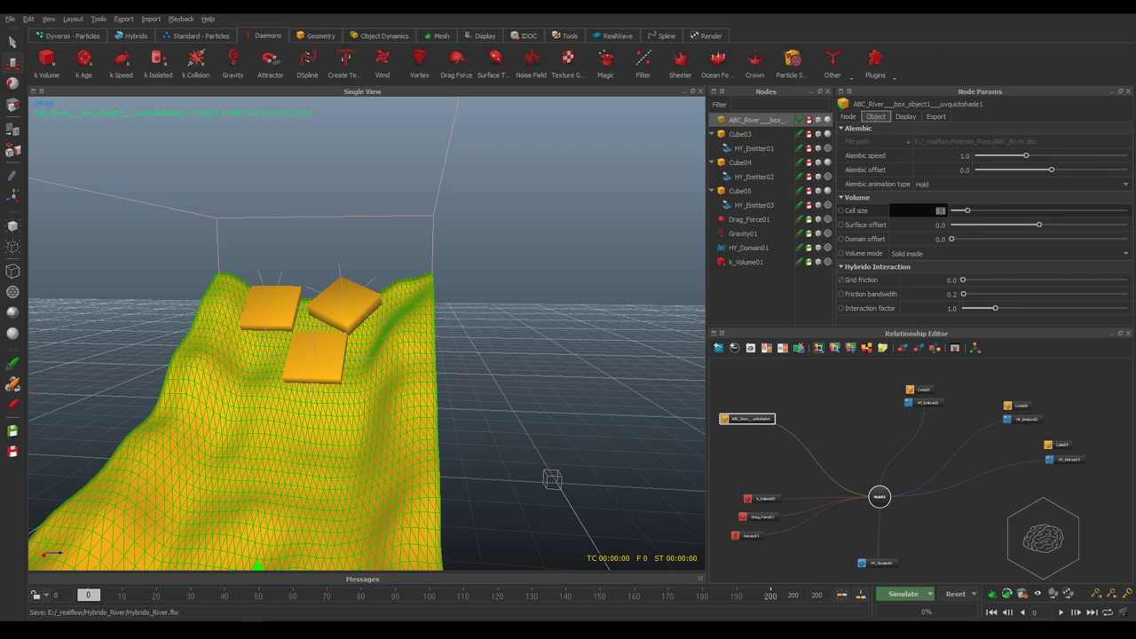
key("Return")
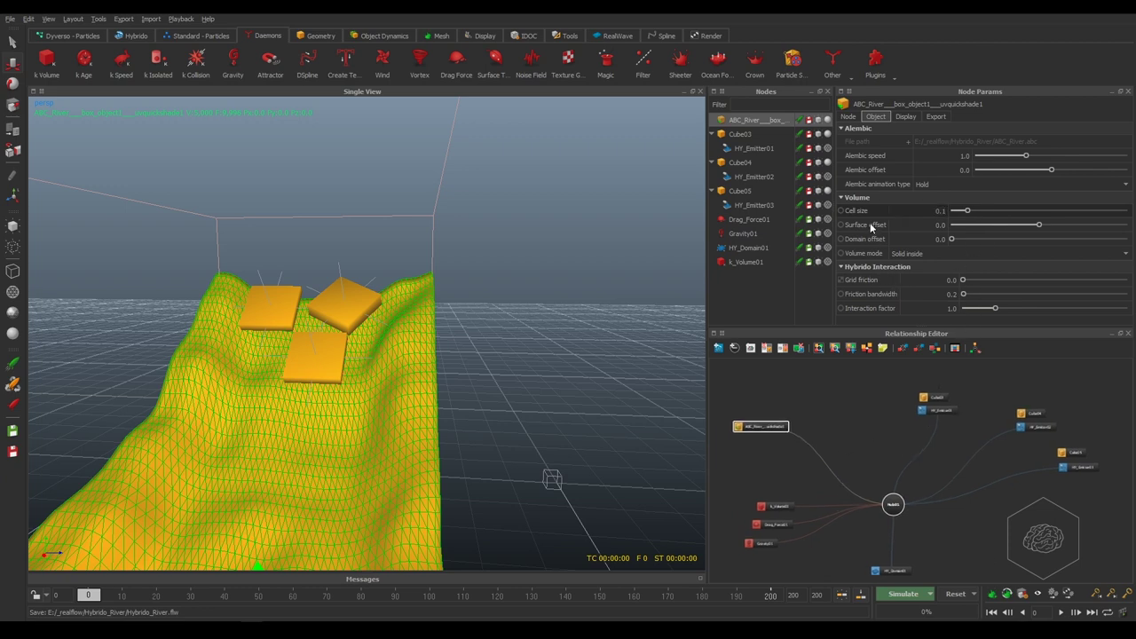
left_click(905, 116)
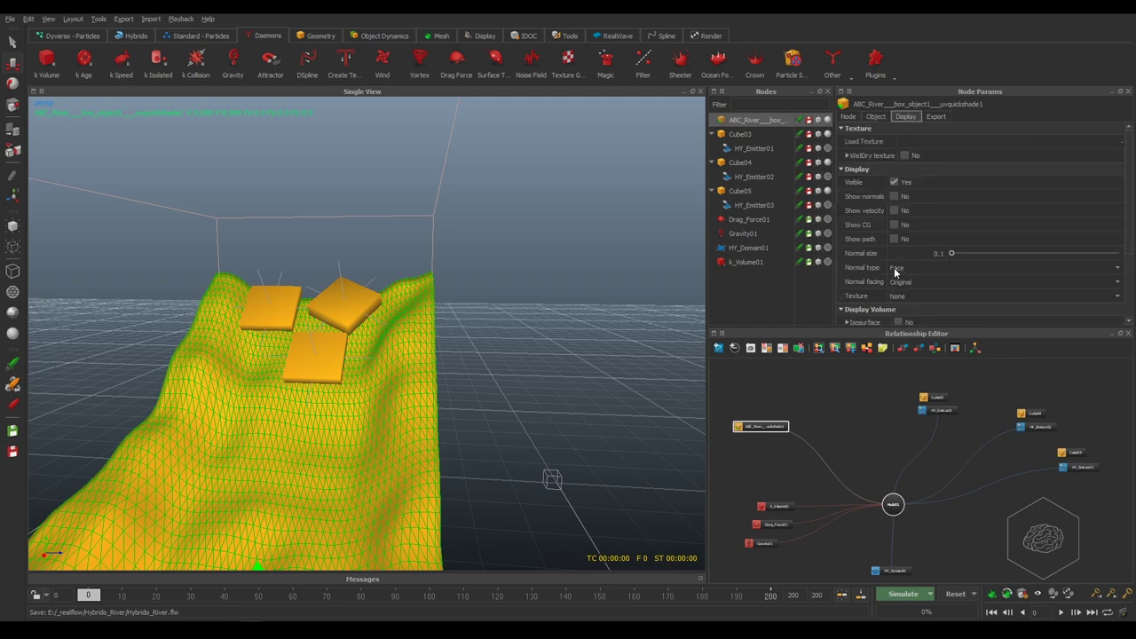
scroll(892, 266, "down", 3)
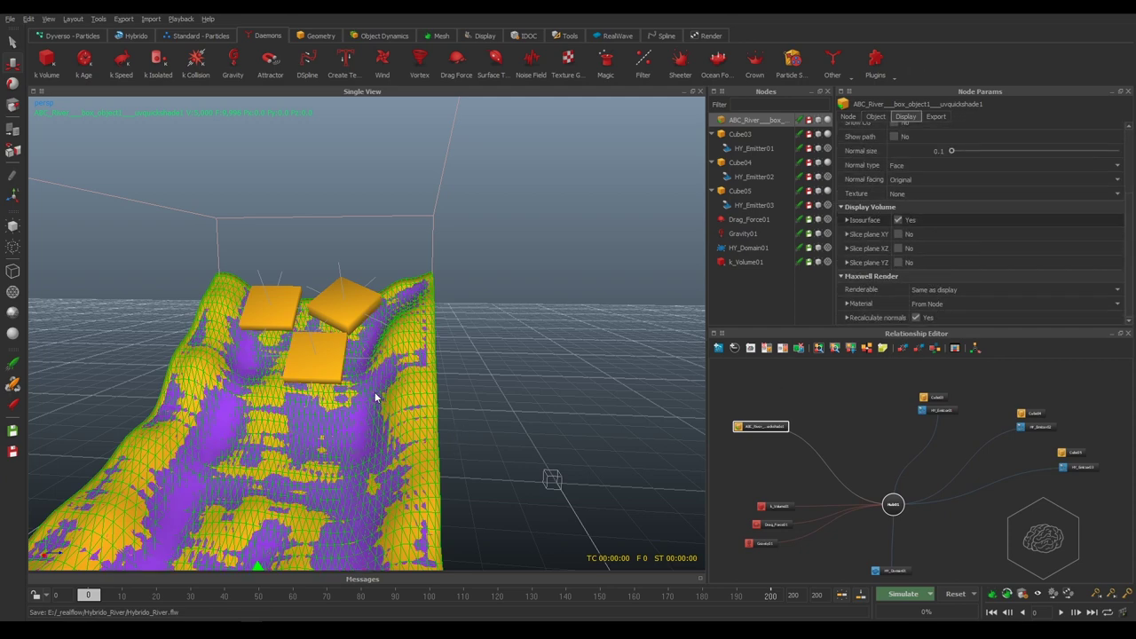
mouse_move(375, 391)
left_mouse_down("alt")
mouse_move(481, 366)
mouse_move(393, 380)
mouse_move(381, 375)
mouse_move(393, 360)
mouse_move(379, 363)
left_mouse_up("alt")
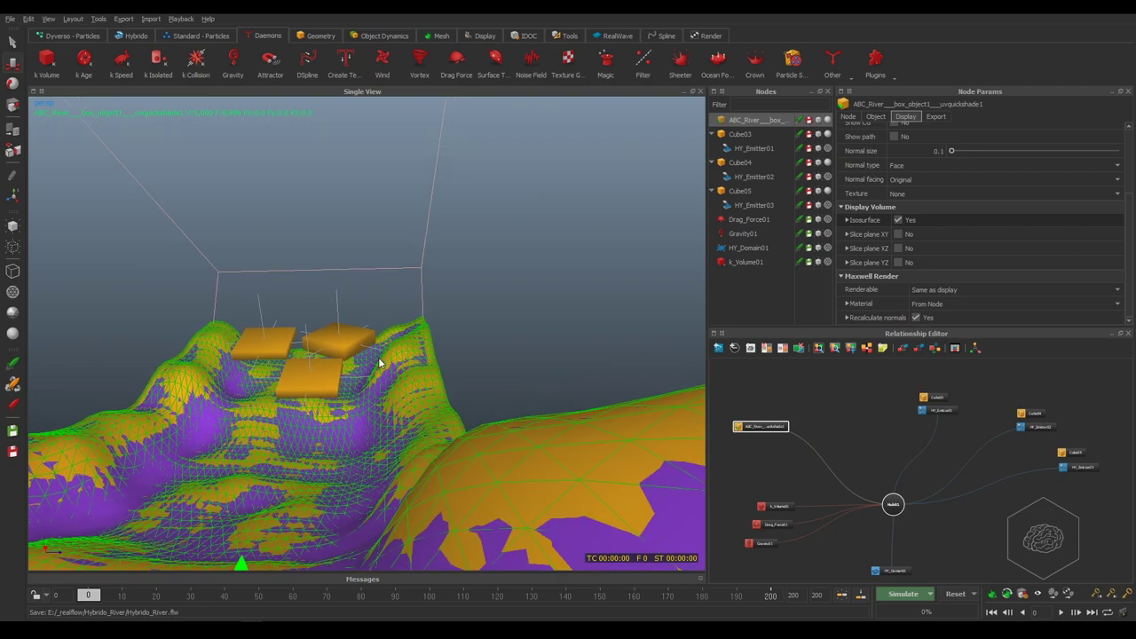
mouse_move(484, 452)
left_mouse_down("alt")
mouse_move(533, 495)
mouse_move(423, 488)
left_mouse_up("alt")
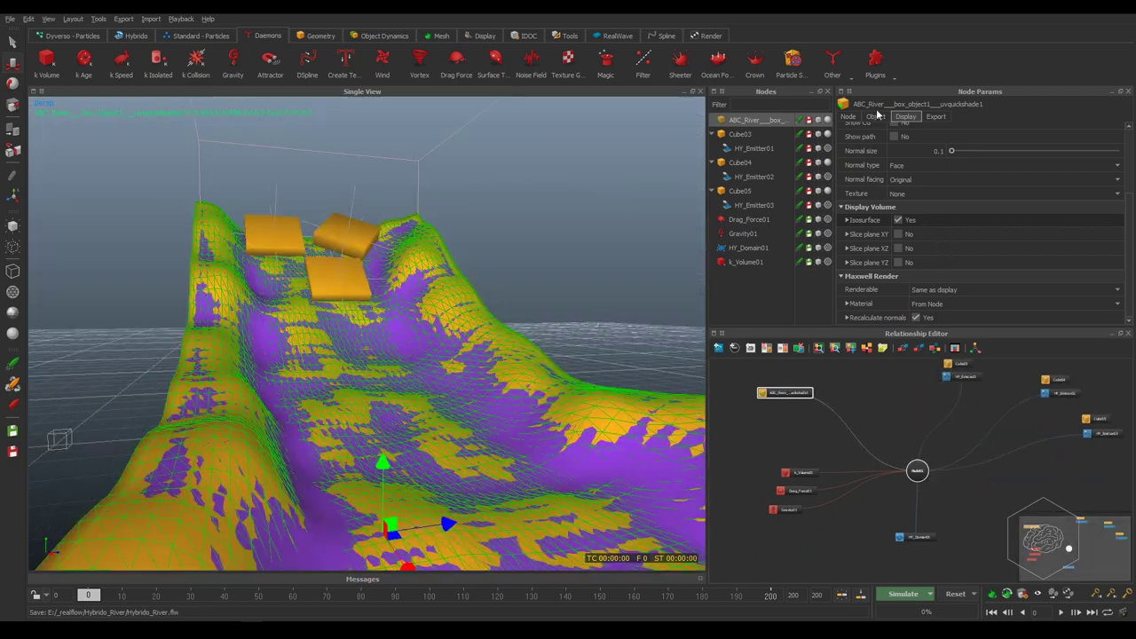
scroll(926, 253, "up", 3)
left_click(876, 117)
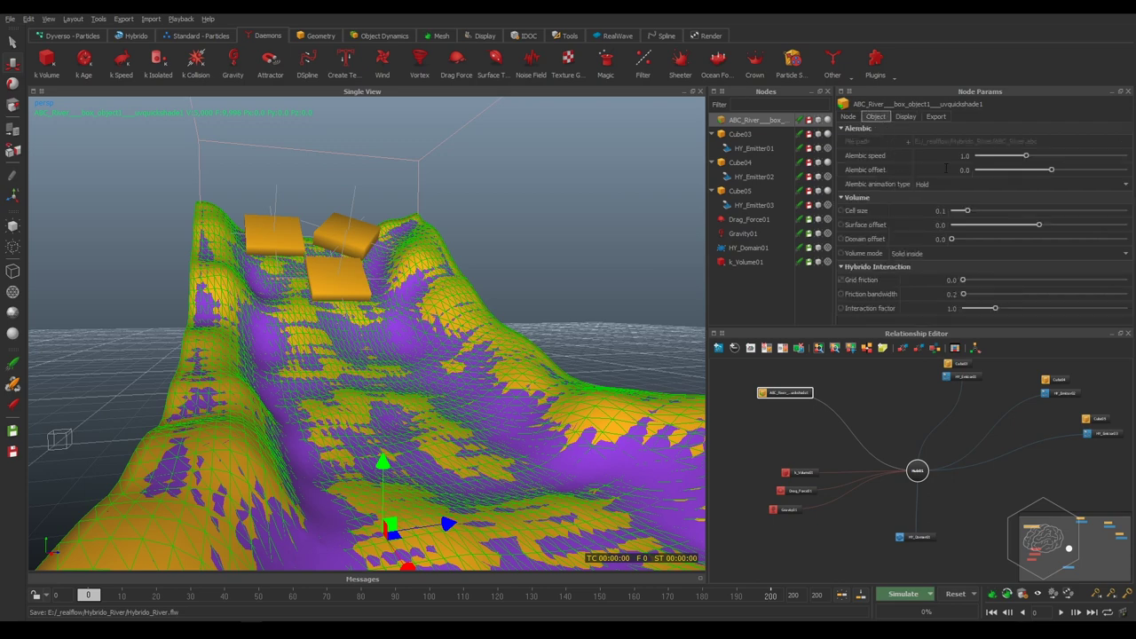
double_click(927, 210)
type("0.05")
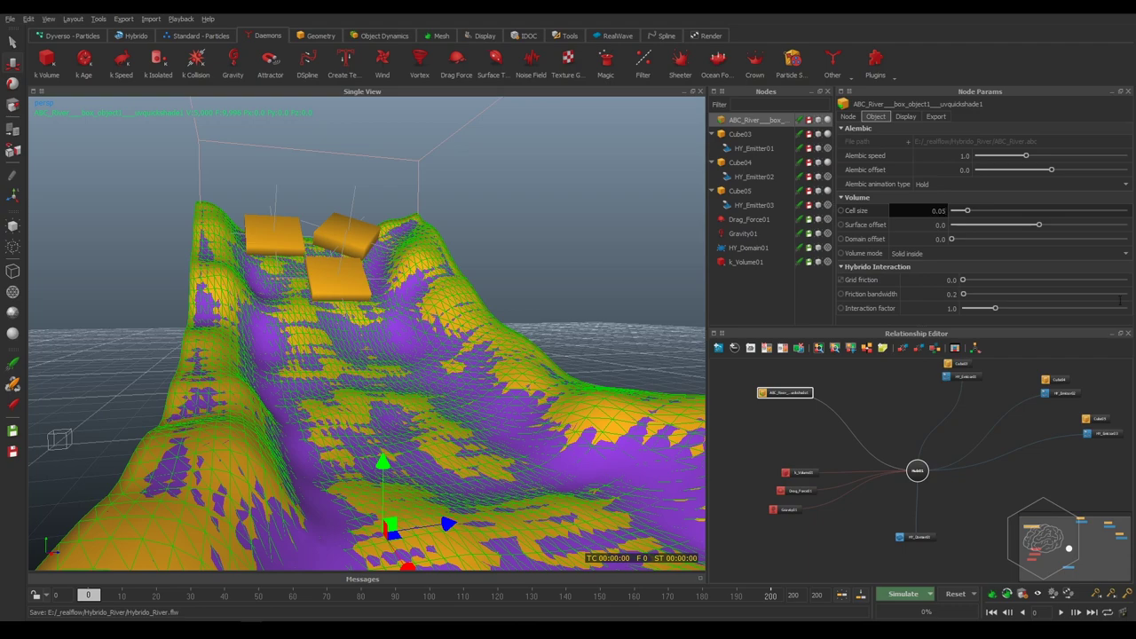
Commit the 0.05 volume cell size and zoom into the terrain isosurface
key("Return")
left_click_drag(577, 301, 540, 321, "alt")
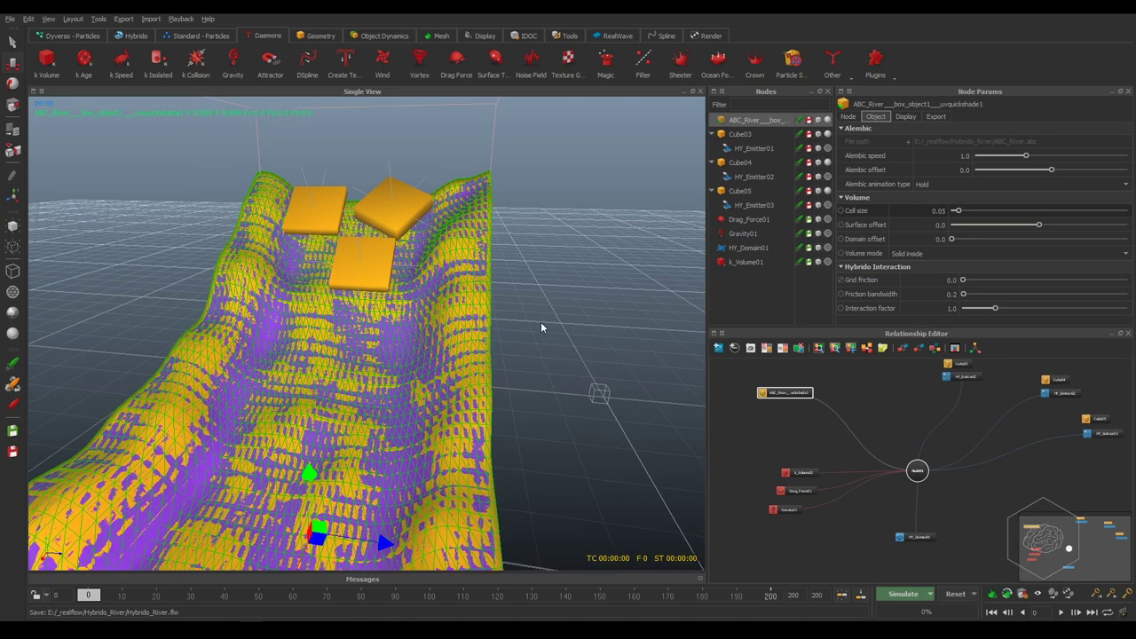
scroll(540, 321, "up", 5)
scroll(499, 374, "up", 1)
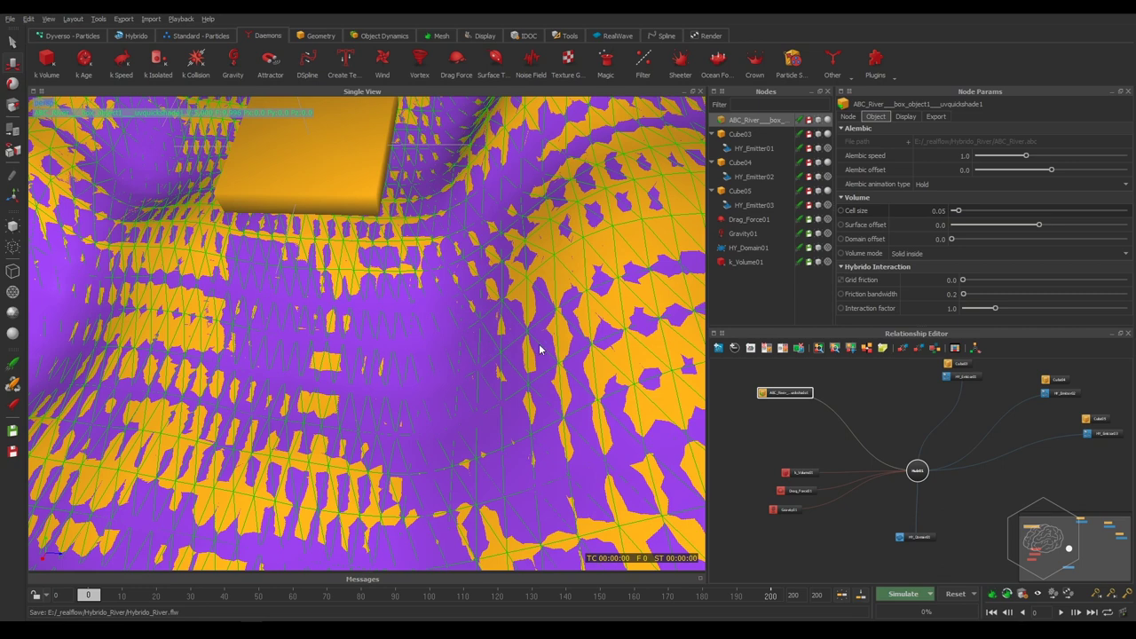
scroll(538, 350, "down", 1)
Reduce the river terrain's volume cell size to 0.02 and orbit to a new angle
double_click(932, 211)
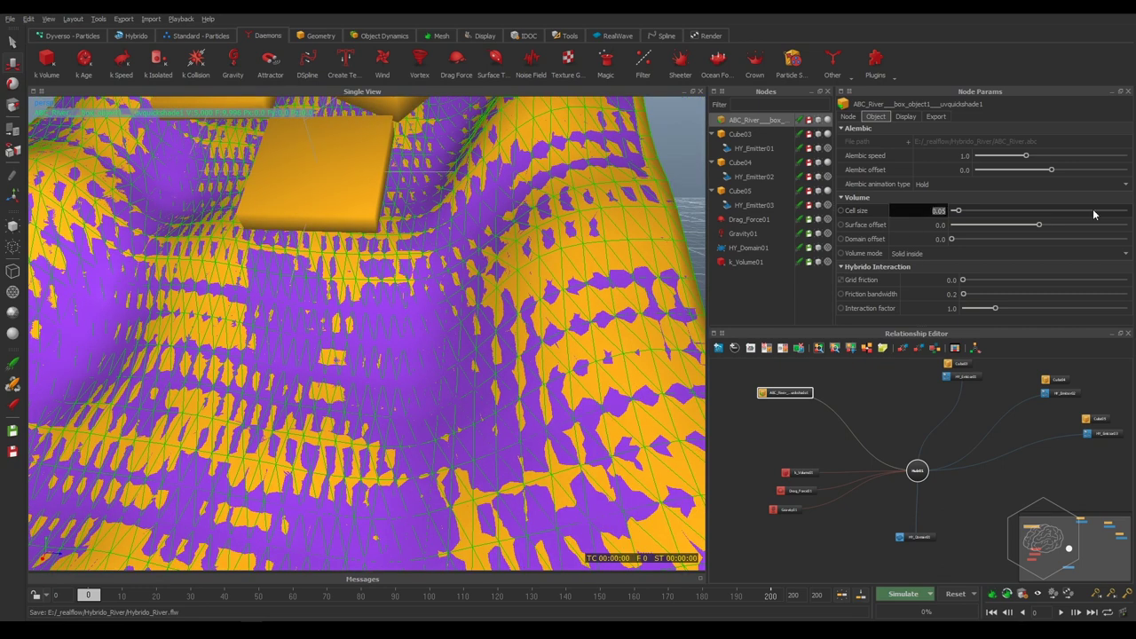
type("0.0")
type("2")
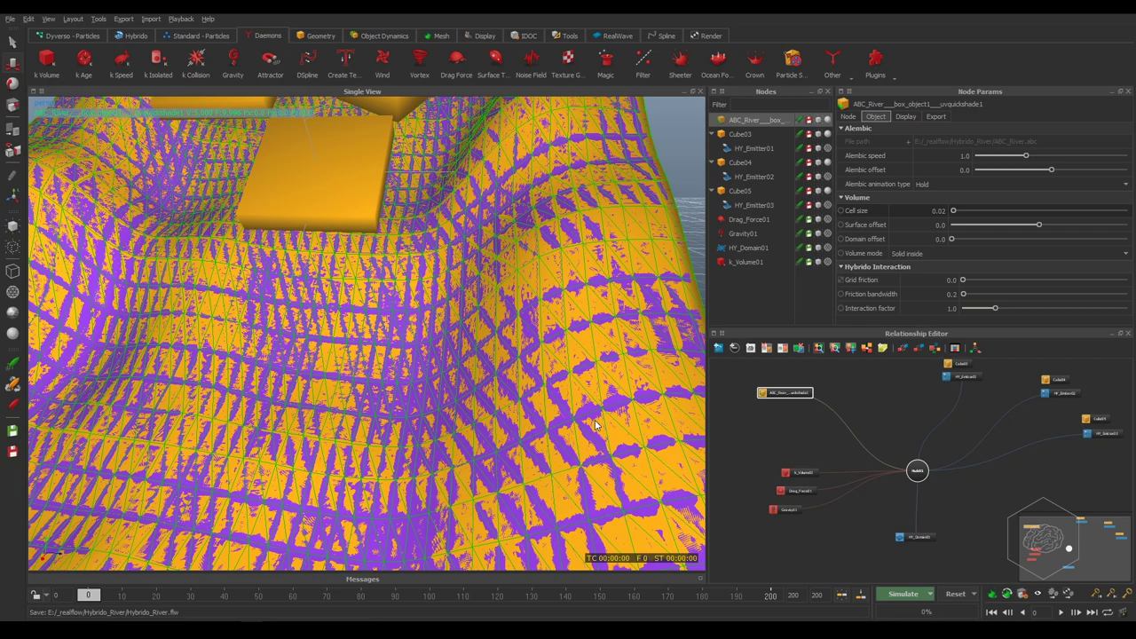
left_click_drag(614, 383, 471, 325, "alt")
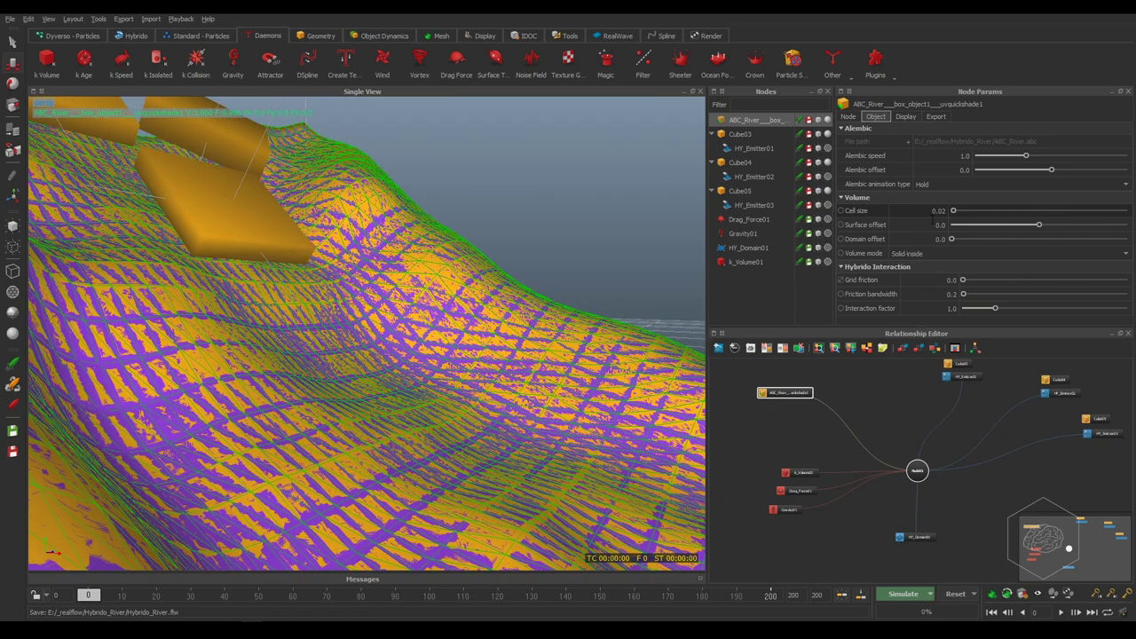
In the river's display settings, hide and then show the terrain mesh again
left_click(905, 116)
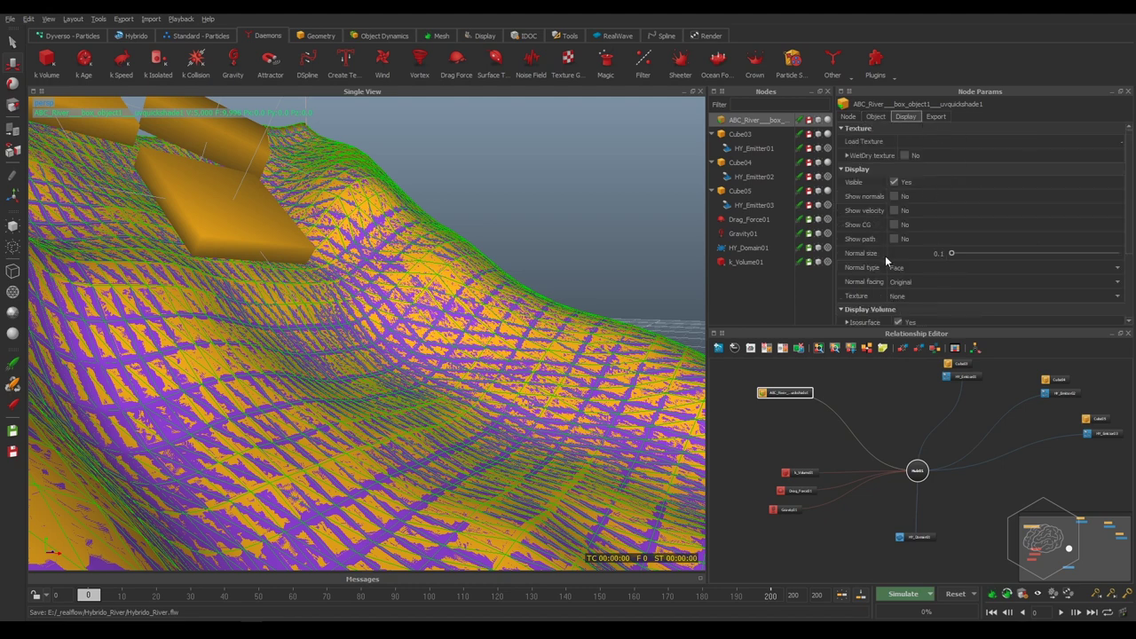
left_click(895, 180)
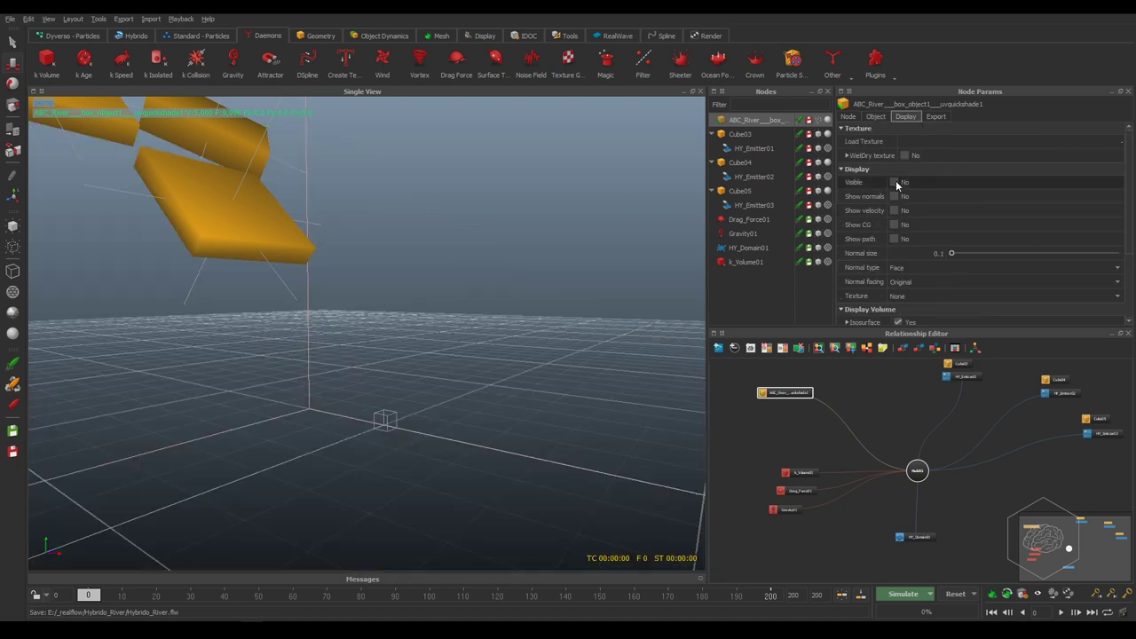
left_click(895, 180)
scroll(898, 289, "down", 2)
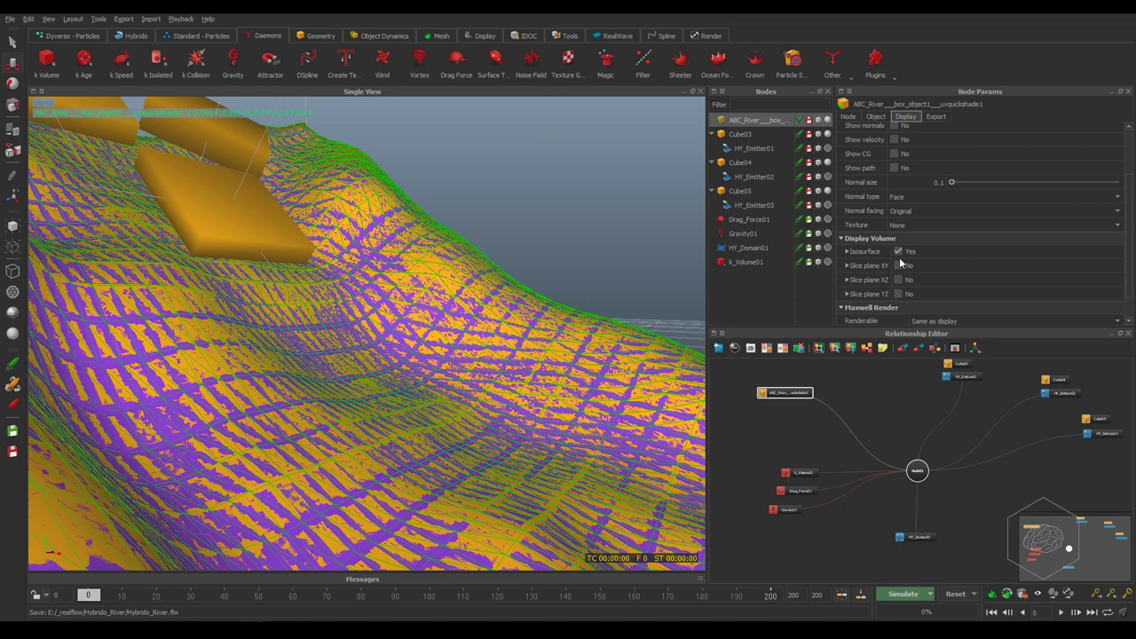
Turn off the isosurface preview and toggle the XY slice plane on and off
left_click(898, 252)
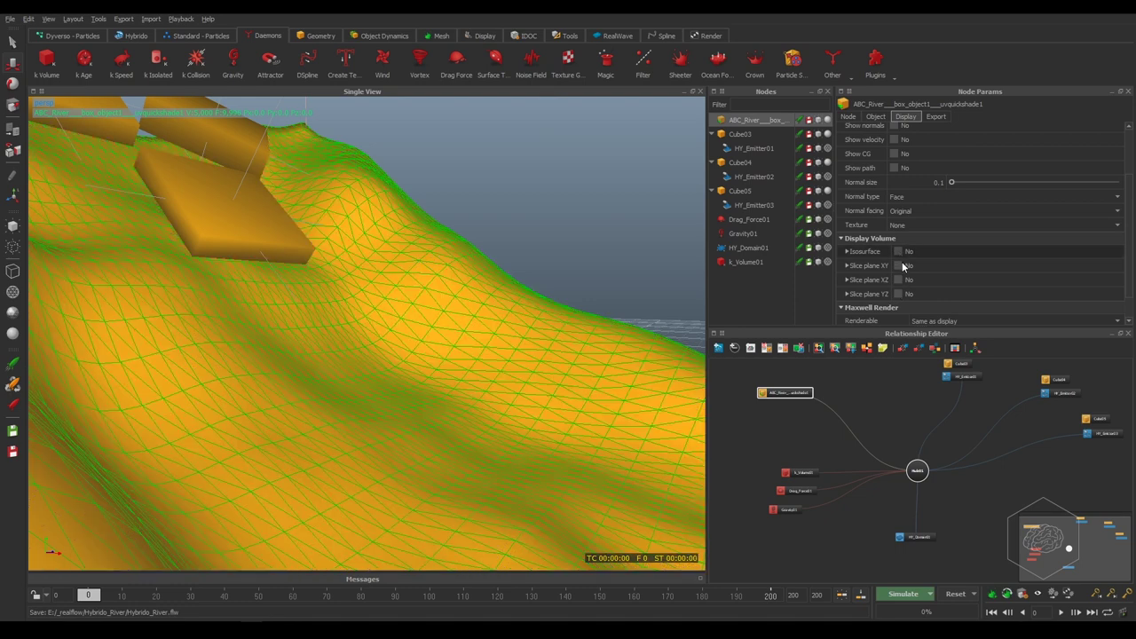
left_click(897, 265)
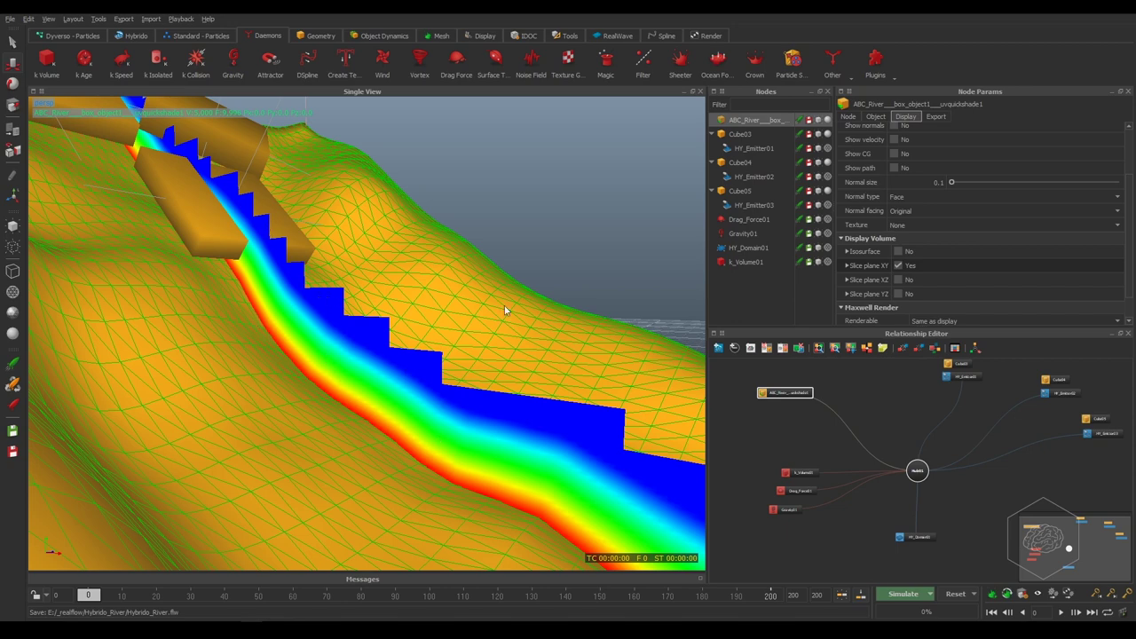
left_click(897, 266)
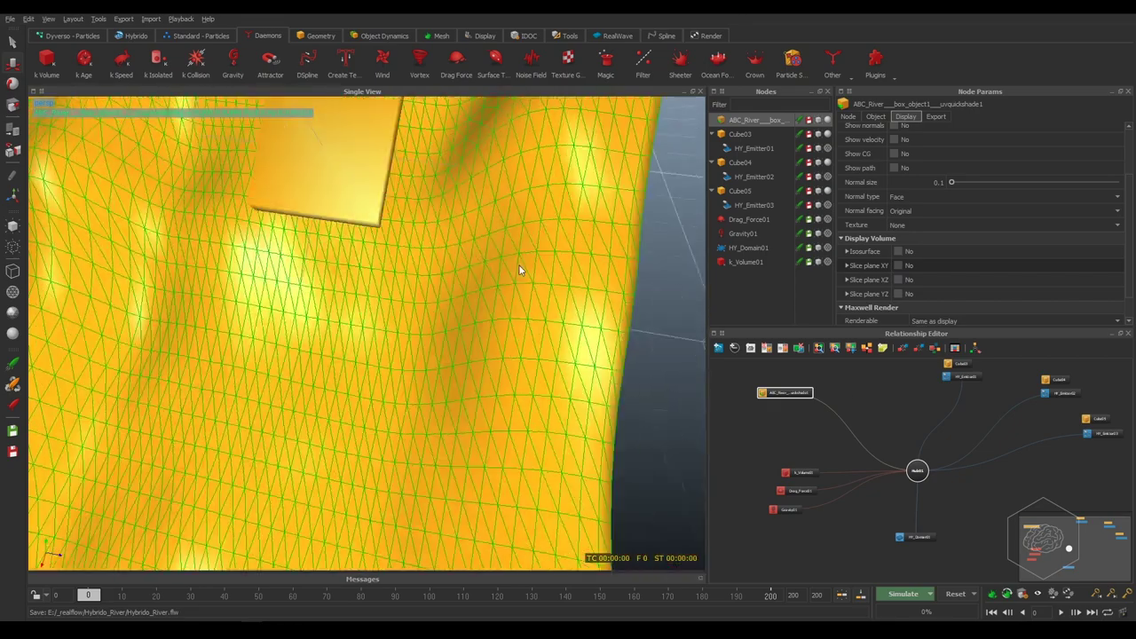
Deselect the river terrain, orbit around the whole river, and select HY_Domain01
right_click_drag(543, 271, 527, 228, "alt")
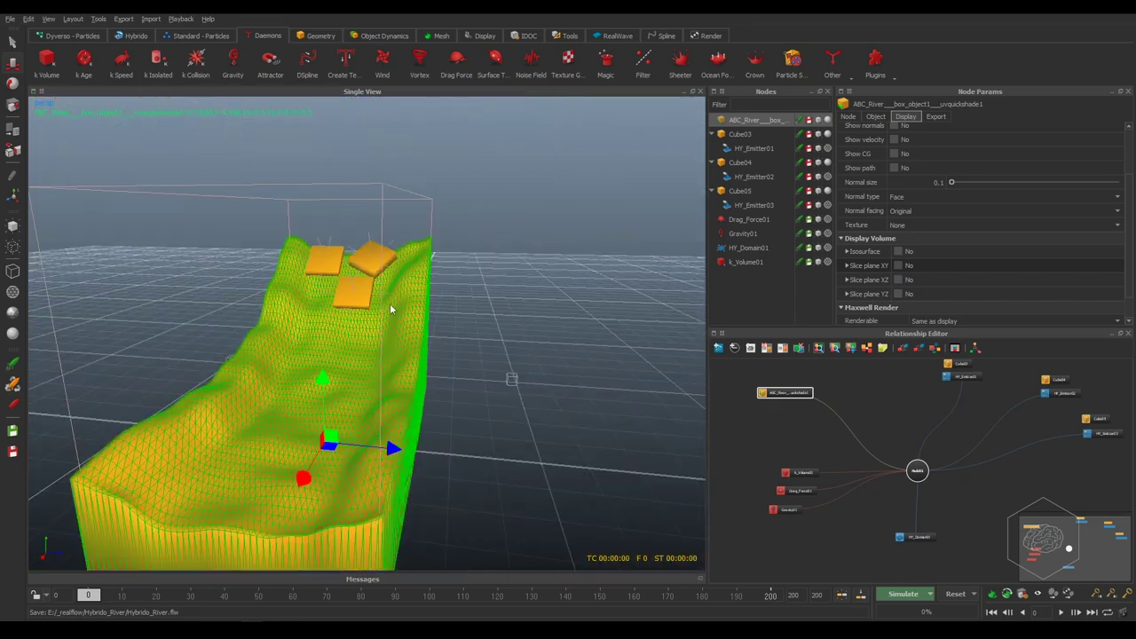
mouse_move(527, 228)
left_mouse_down("alt")
mouse_move(438, 316)
mouse_move(485, 315)
left_mouse_up("alt")
left_click(556, 273)
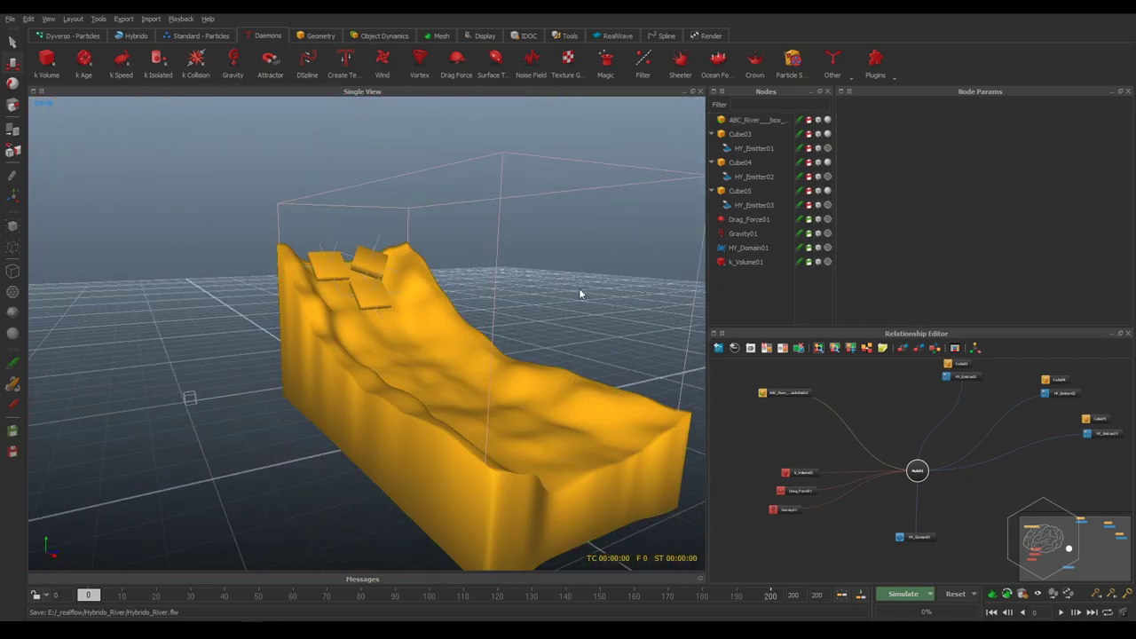
left_click_drag(578, 287, 639, 293, "alt")
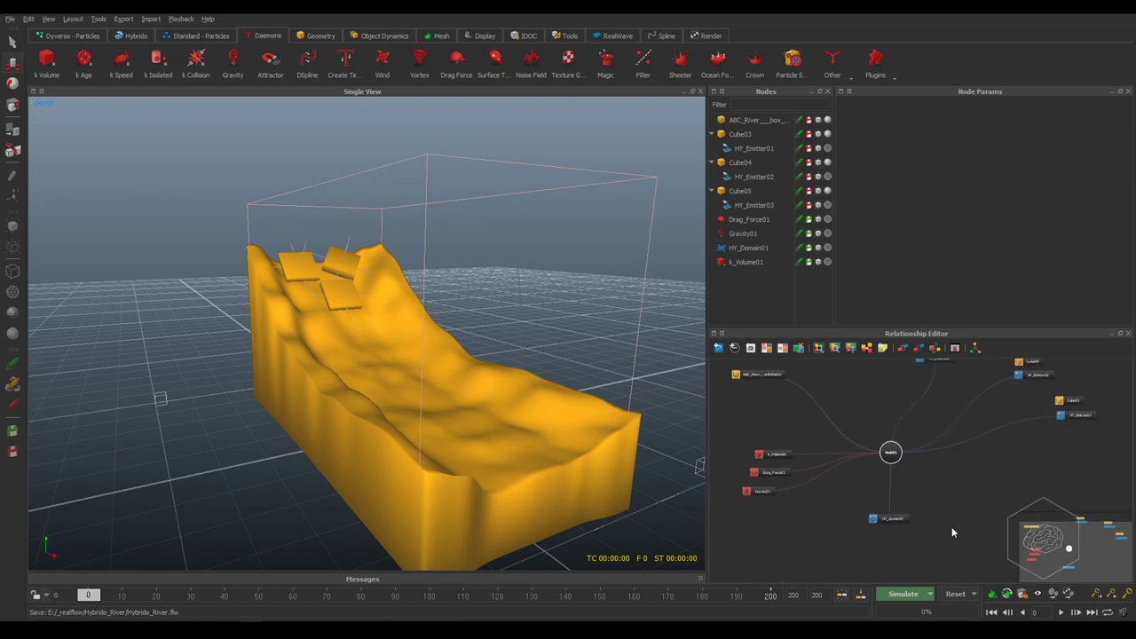
left_click(888, 518)
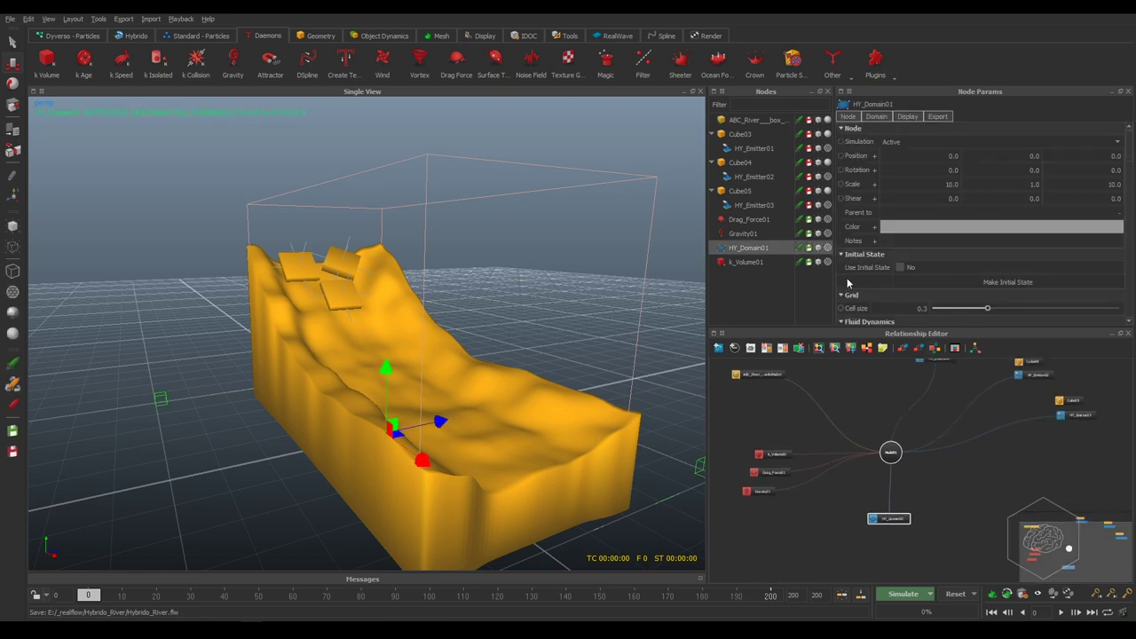
Lower HY_Domain01's grid cell size from 0.3 to 0.1
scroll(927, 267, "down", 1)
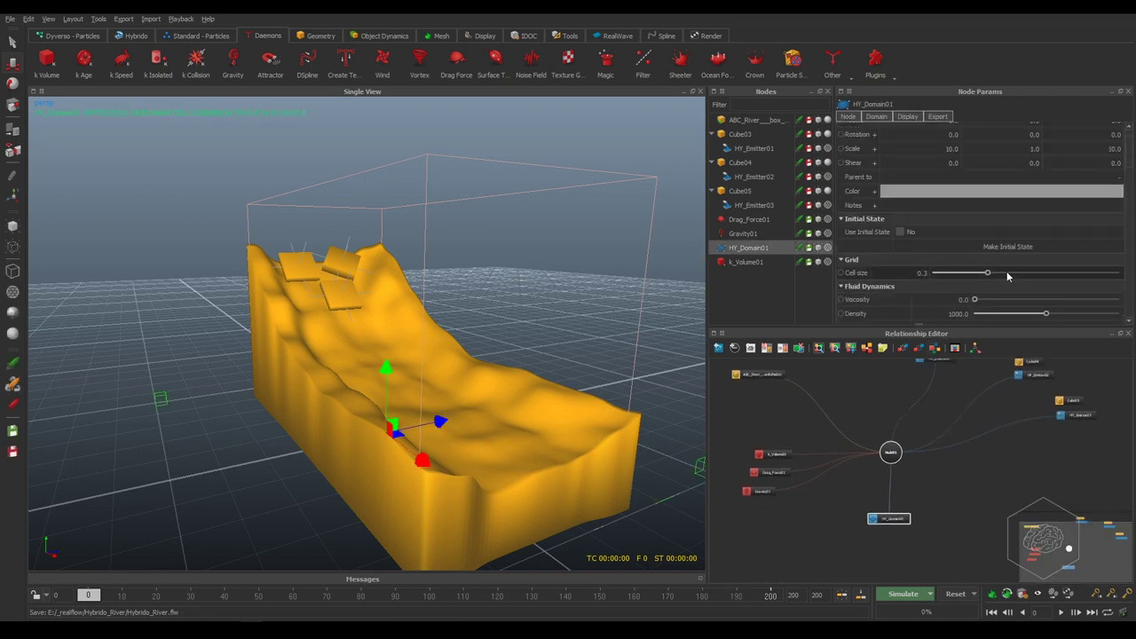
left_click(902, 272)
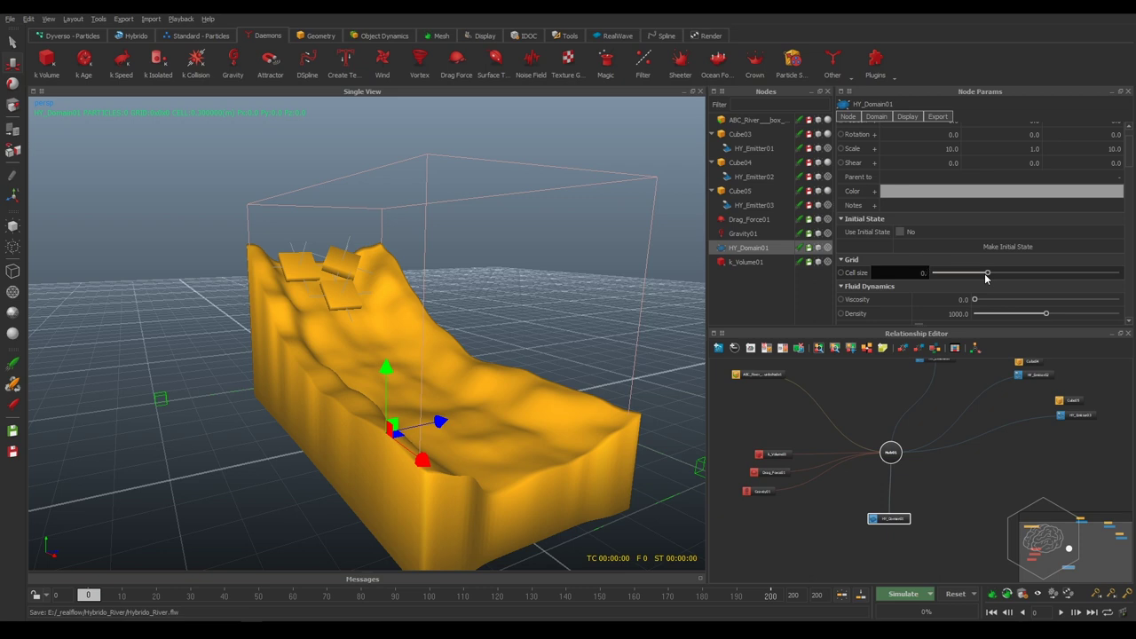
type("1")
key("Return")
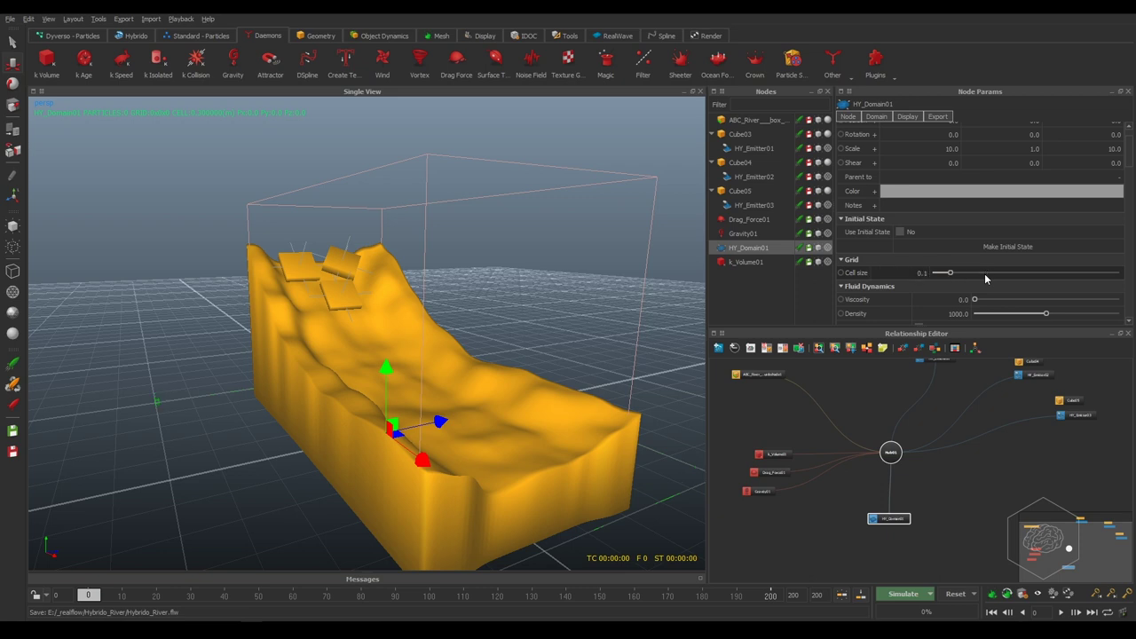
scroll(982, 469, "up", 3)
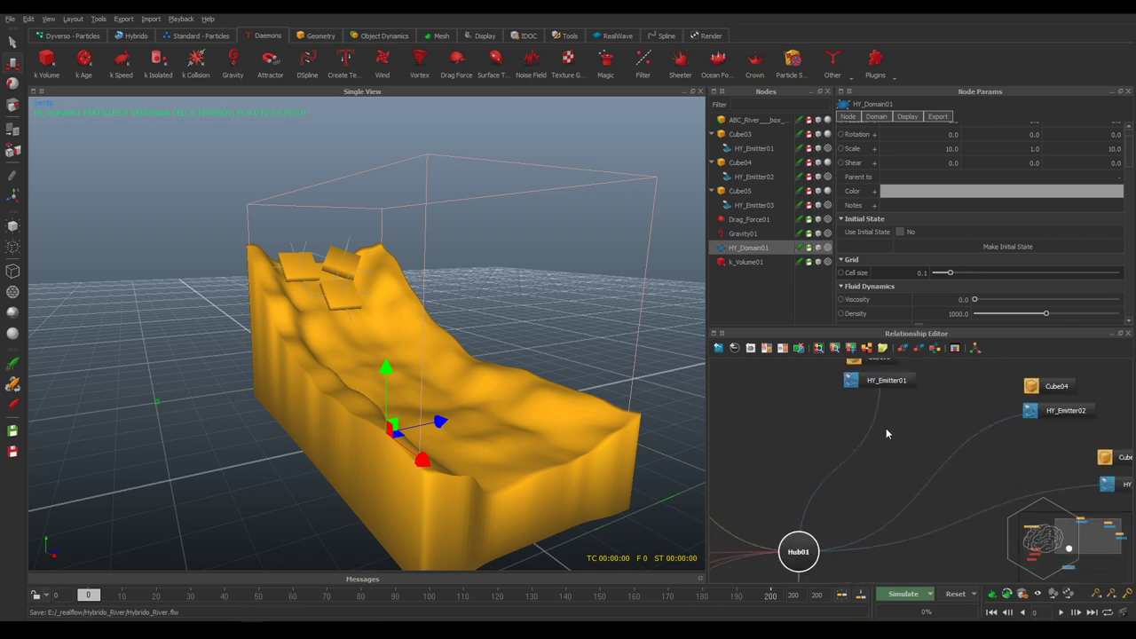
scroll(885, 428, "up", 3)
Select HY_Emitter01 and orbit the view around the slabs on the terrain
left_click(963, 449)
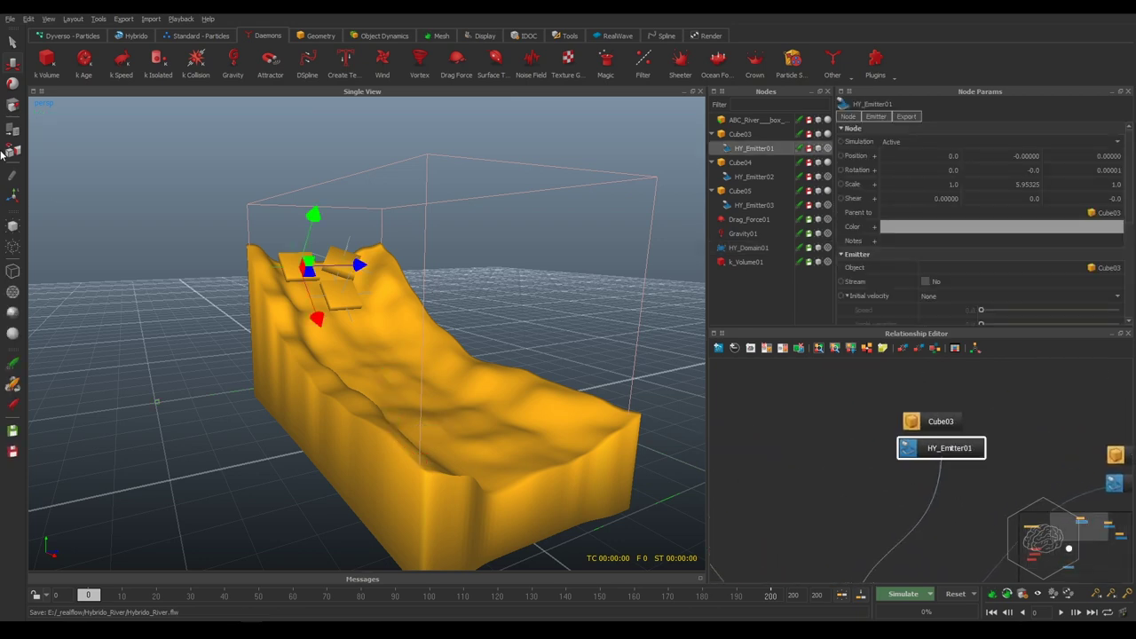
scroll(203, 234, "down", 2)
scroll(272, 271, "up", 5)
scroll(272, 272, "up", 5)
scroll(271, 271, "up", 5)
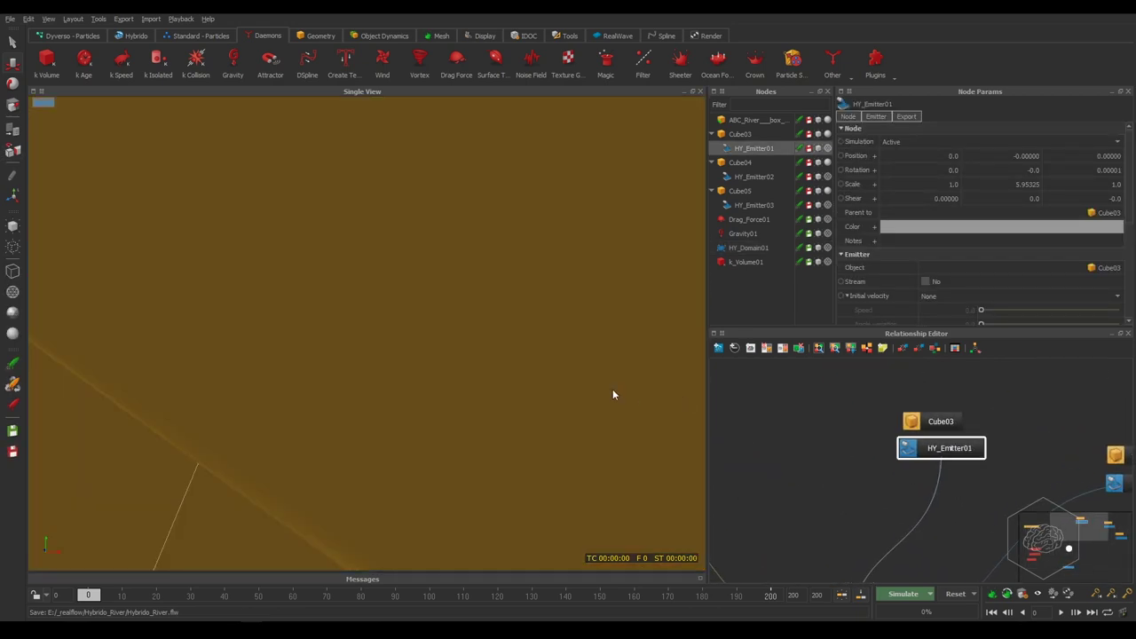
scroll(603, 401, "down", 5)
scroll(476, 383, "down", 3)
scroll(420, 430, "down", 2)
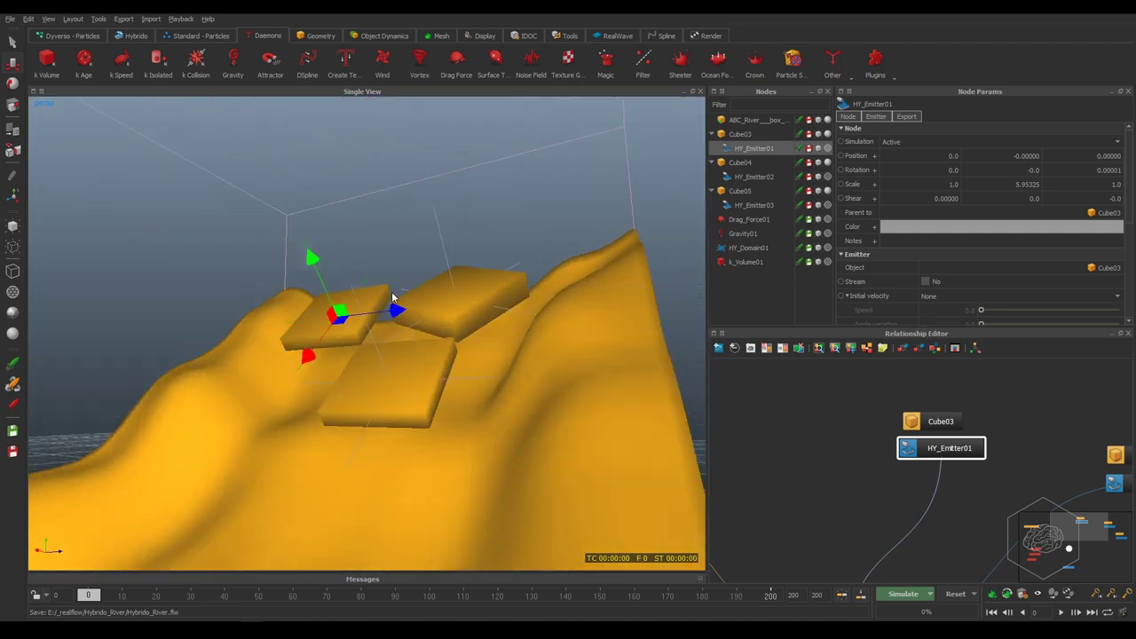
mouse_move(393, 297)
left_mouse_down("alt")
mouse_move(545, 332)
mouse_move(502, 333)
left_mouse_up("alt")
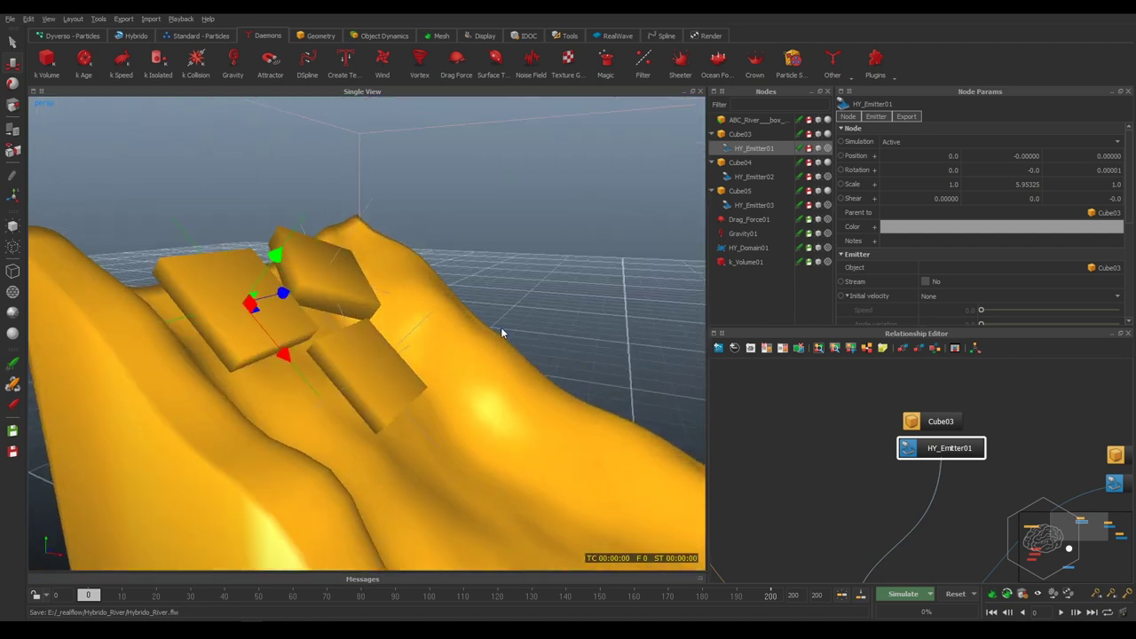
Switch the scene to wireframe display and clear the selection
key("4")
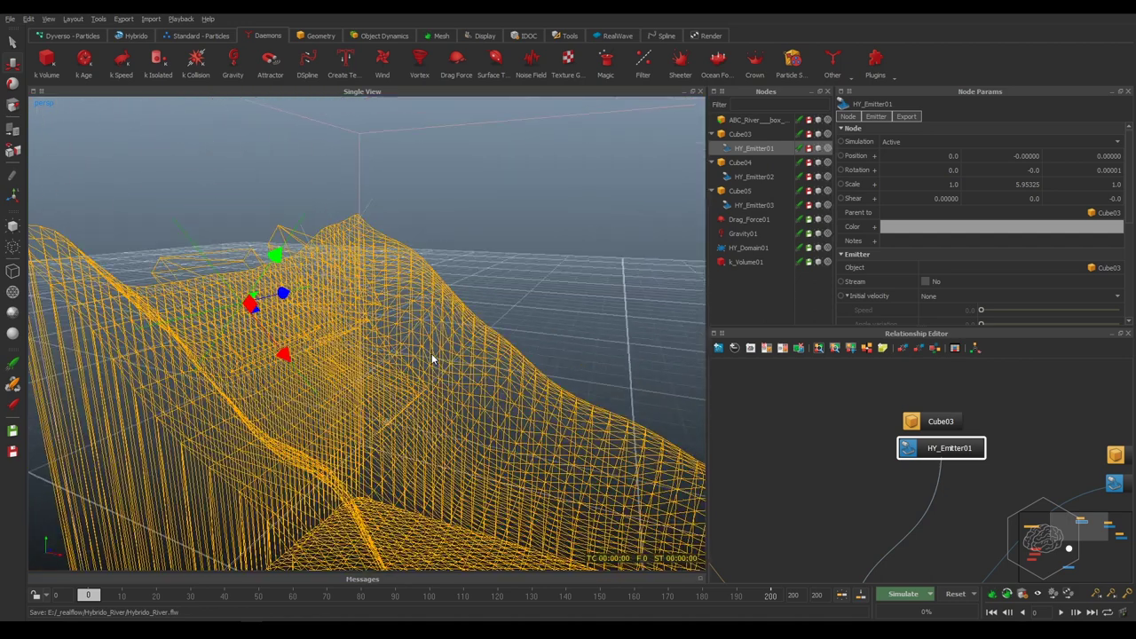
mouse_move(264, 349)
left_mouse_down("alt")
mouse_move(443, 328)
mouse_move(638, 204)
left_mouse_up("alt")
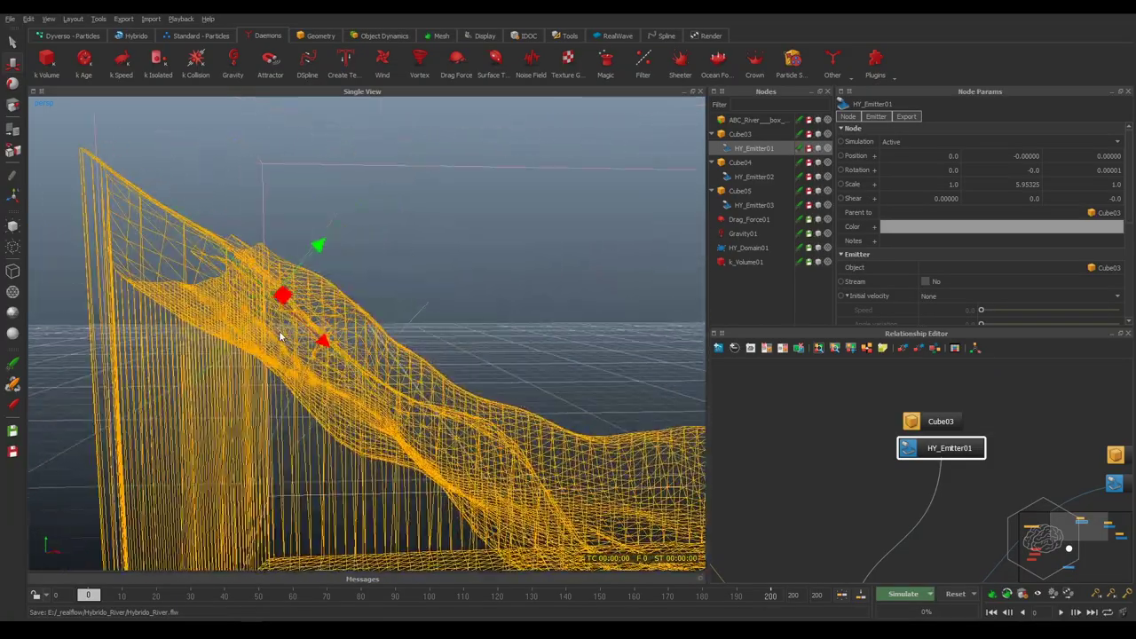
left_click(653, 194)
mouse_move(437, 276)
left_mouse_down("alt")
mouse_move(393, 282)
mouse_move(387, 246)
left_mouse_up("alt")
Select HY_Emitter01–03, enable Stream, and set their Initial velocity to Constant
left_click(943, 448)
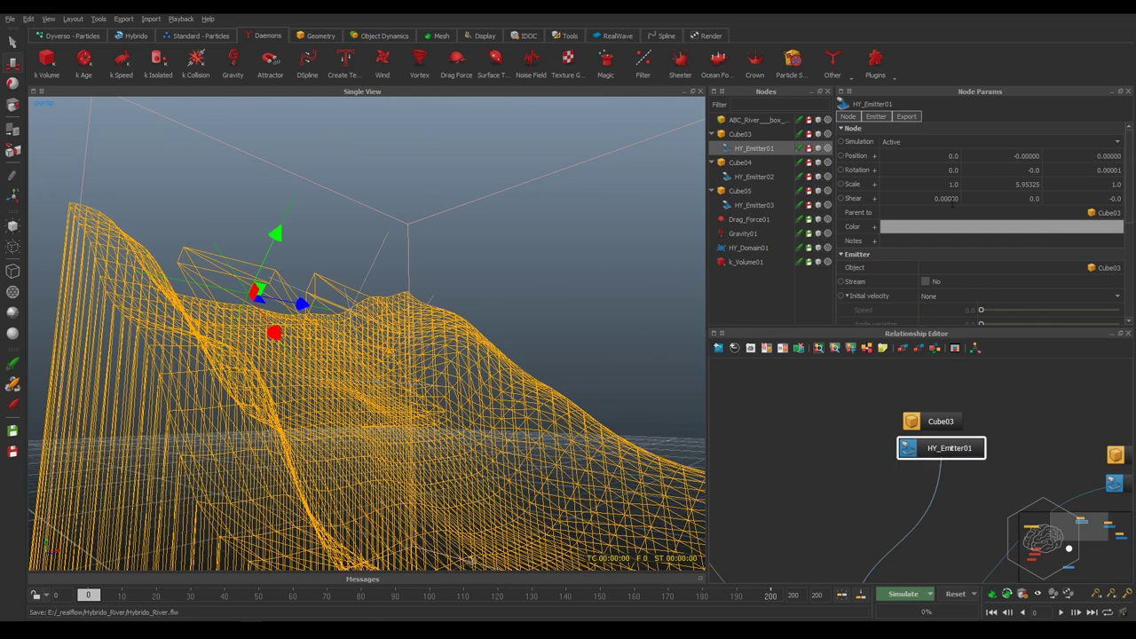
left_click(878, 119)
scroll(1063, 394, "down", 2)
scroll(948, 428, "down", 2)
scroll(993, 463, "down", 2)
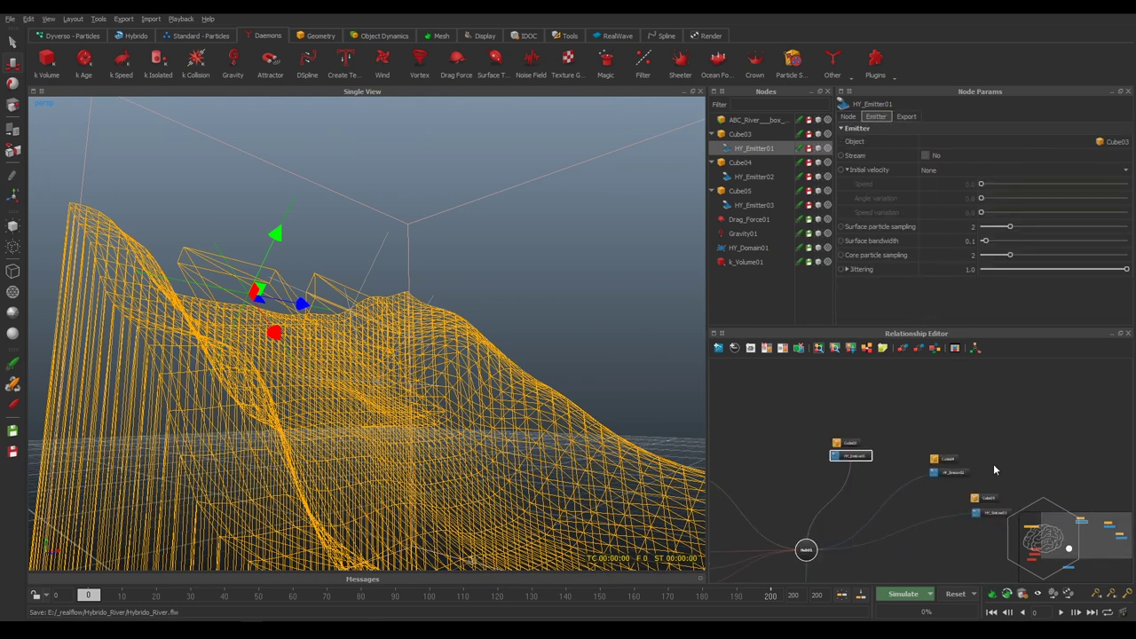
left_click(959, 476, "ctrl")
left_click(991, 513, "ctrl")
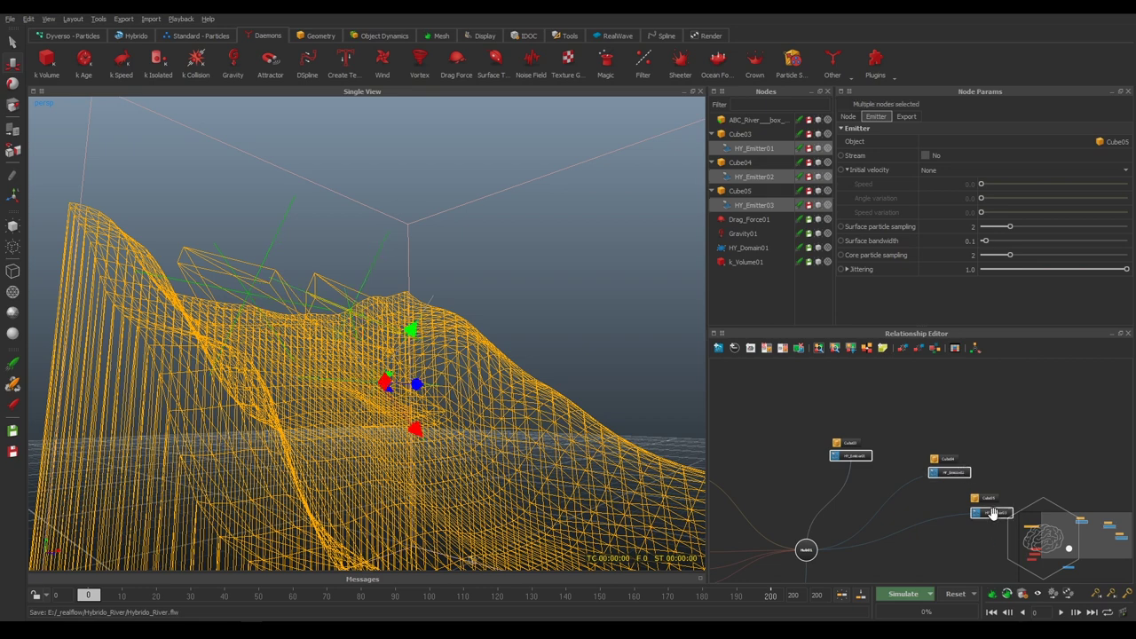
left_click(925, 157)
left_click(931, 170)
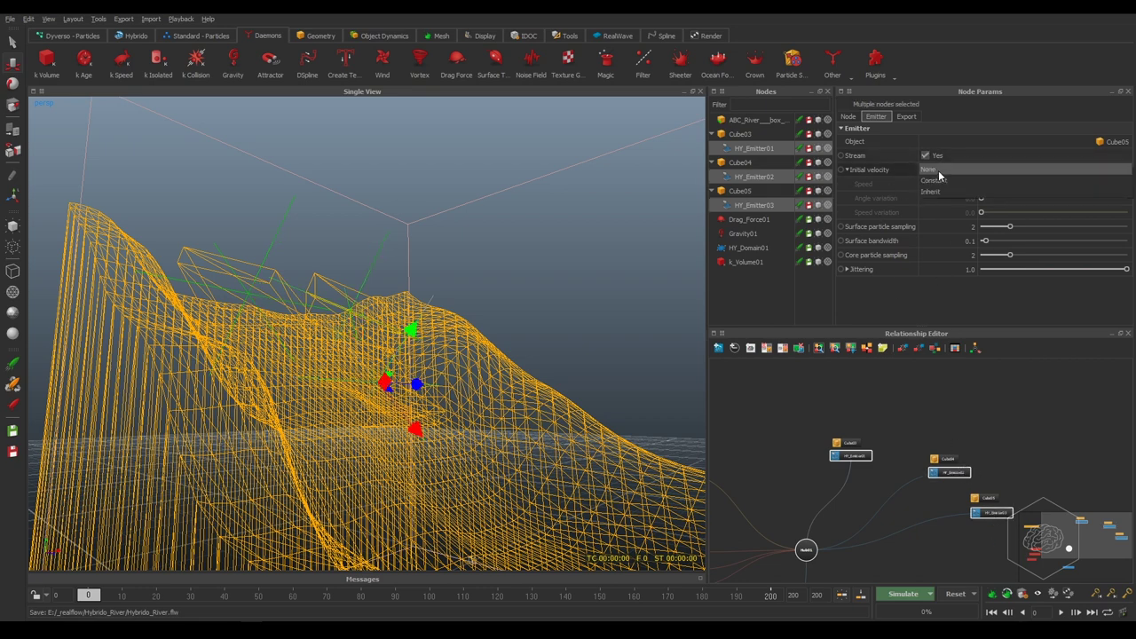
left_click(943, 181)
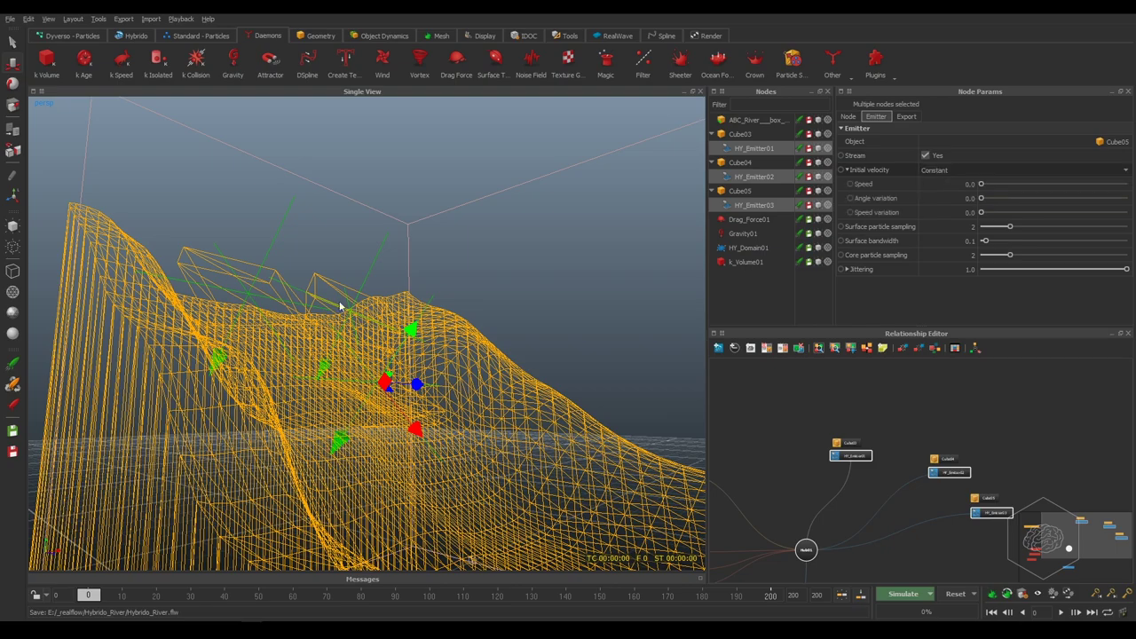
mouse_move(340, 306)
left_mouse_down("alt")
mouse_move(322, 274)
mouse_move(309, 303)
mouse_move(360, 413)
mouse_move(485, 293)
mouse_move(237, 350)
mouse_move(254, 337)
mouse_move(322, 426)
left_mouse_up("alt")
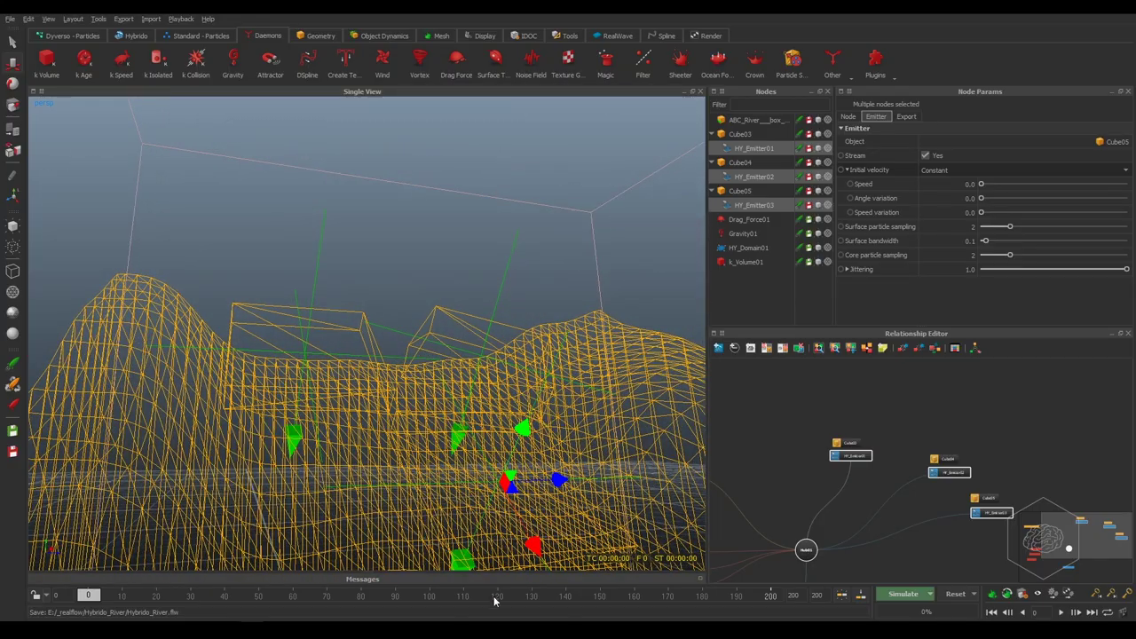
Narrow the selection to HY_Emitter01, undoing an accidental Cube03 slab rotation
left_click_drag(402, 375, 442, 273, "alt")
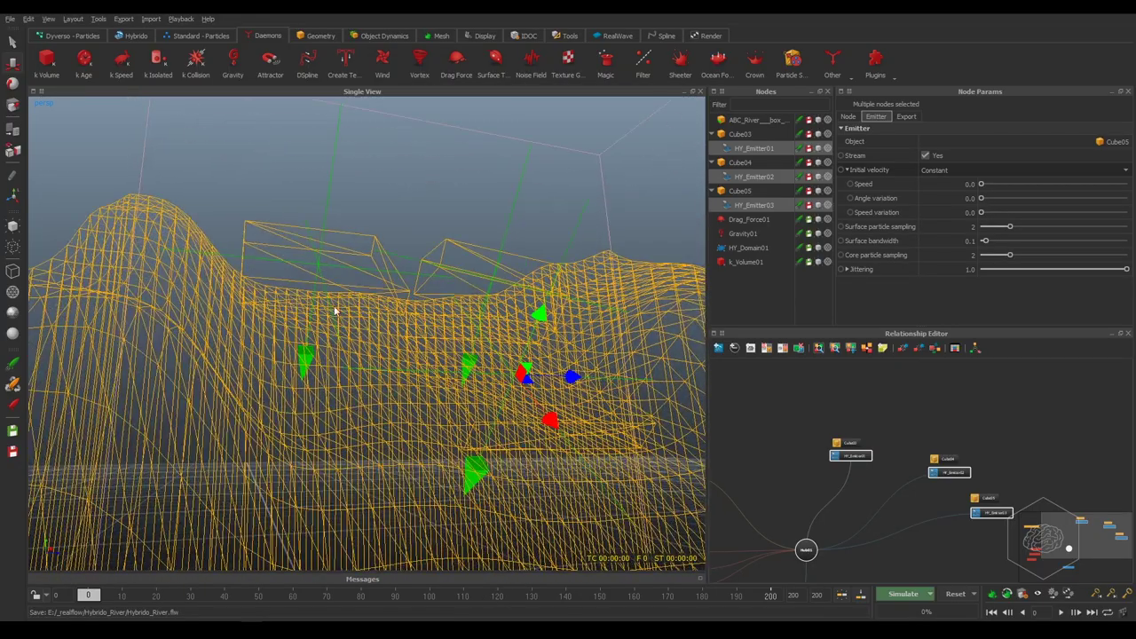
mouse_move(335, 311)
left_mouse_down("alt")
mouse_move(337, 417)
mouse_move(365, 429)
left_mouse_up("alt")
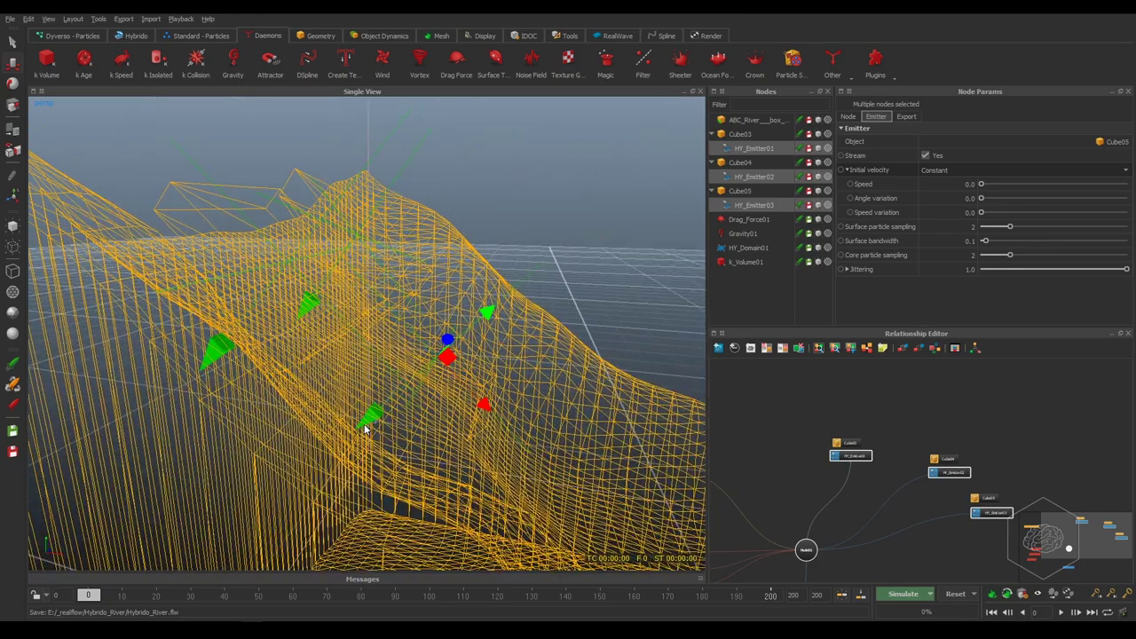
middle_click_drag(329, 363, 341, 410)
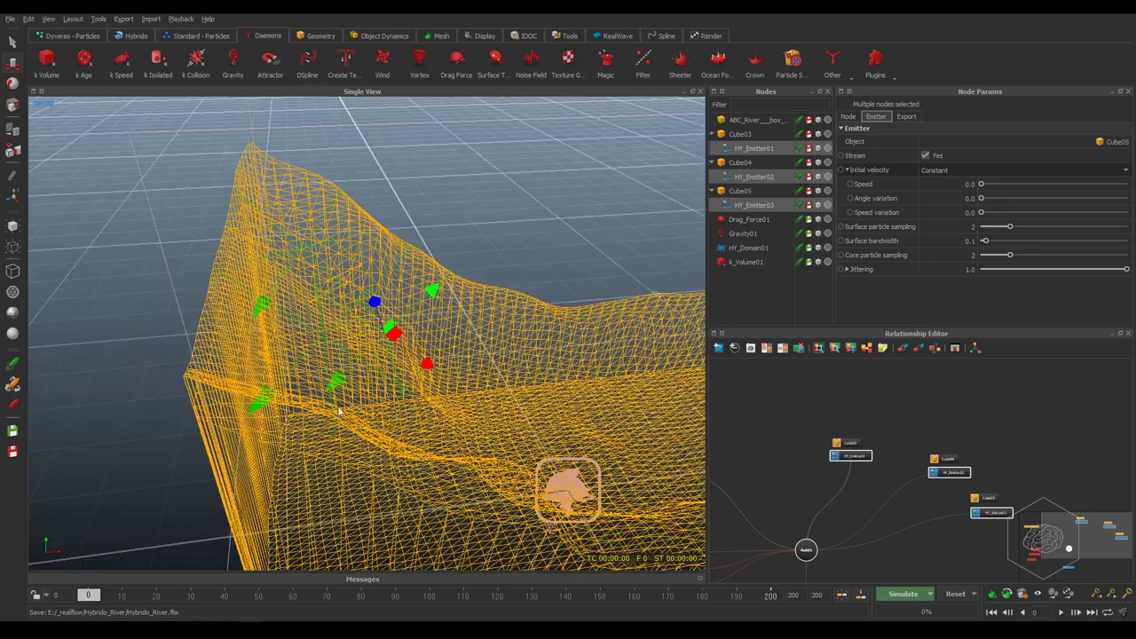
mouse_move(427, 421)
middle_mouse_down()
mouse_move(393, 400)
mouse_move(426, 380)
middle_mouse_up()
left_click(850, 455)
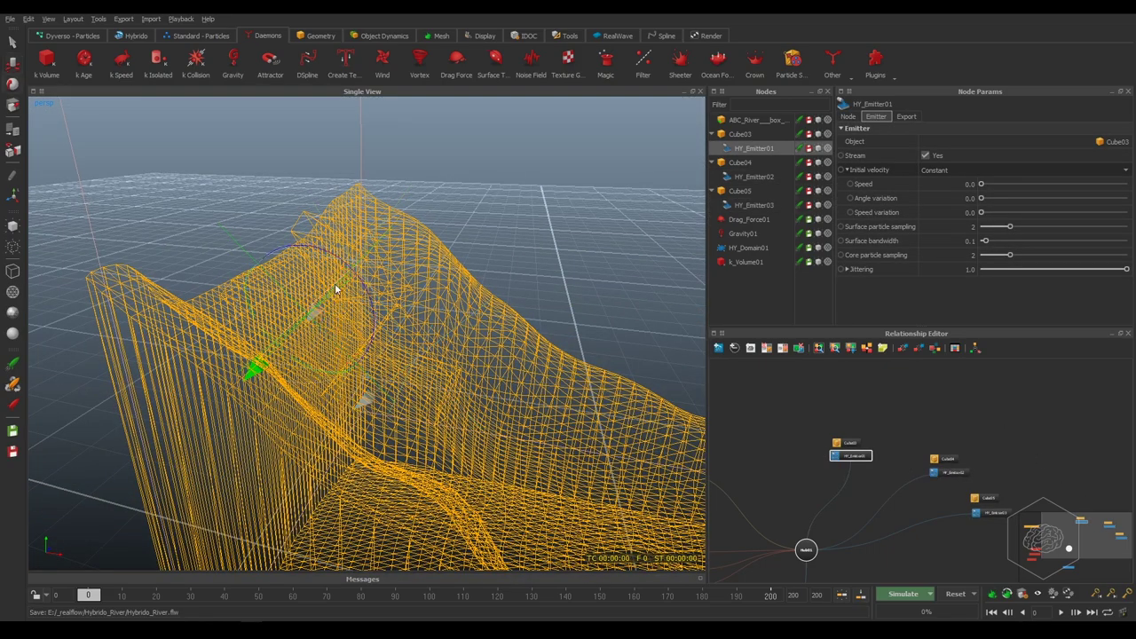
middle_click_drag(334, 309, 363, 292)
left_click(360, 294)
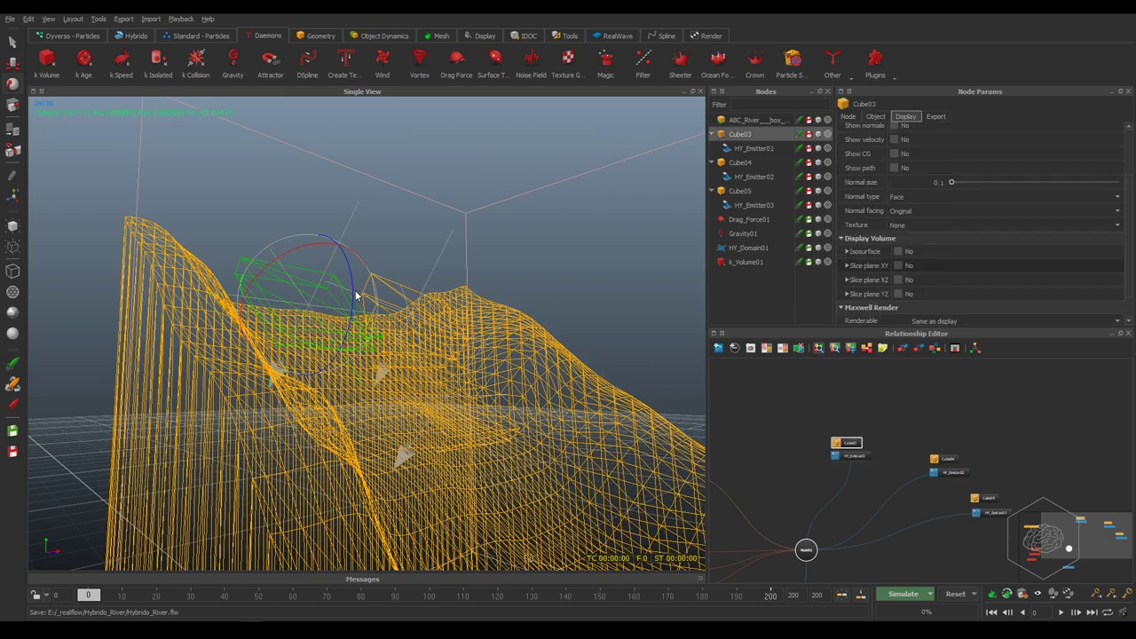
left_click_drag(356, 295, 354, 266)
key("ctrl+z")
Rotate HY_Emitter01 to point downhill along the river
left_click(356, 235)
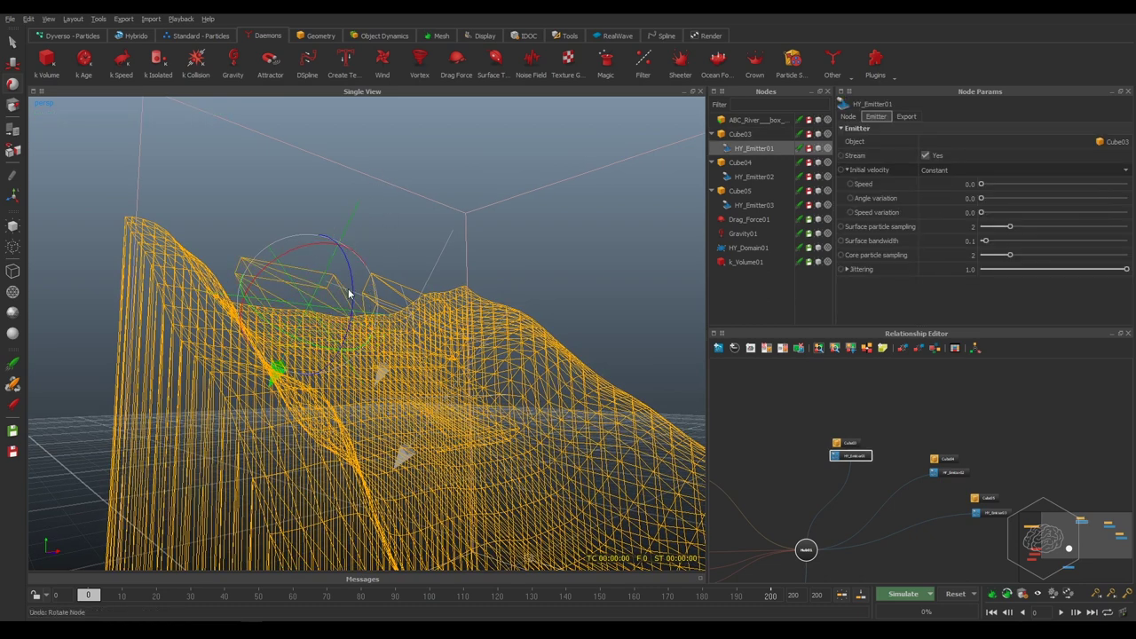
left_click_drag(348, 294, 327, 188)
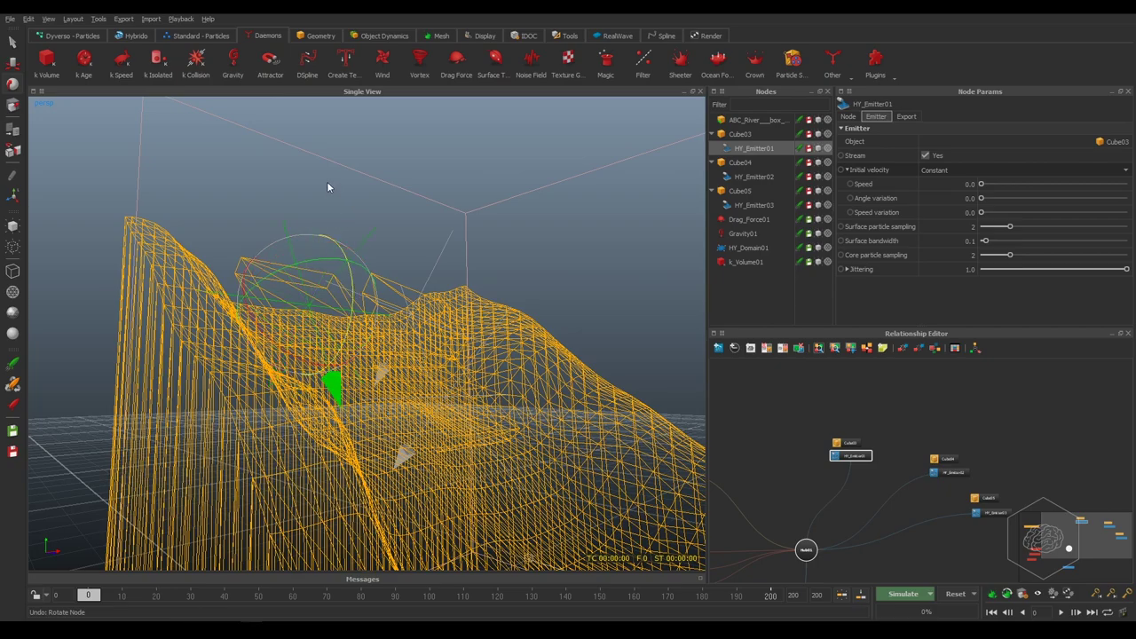
mouse_move(326, 187)
left_mouse_down()
mouse_move(329, 142)
mouse_move(304, 311)
left_mouse_up()
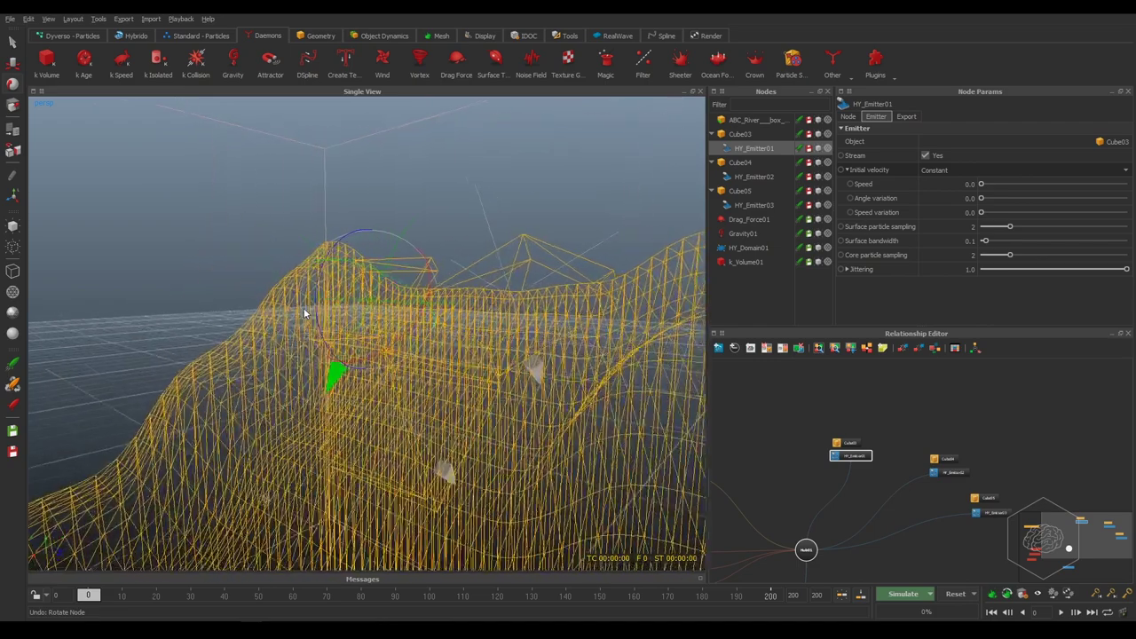
left_click_drag(304, 307, 359, 310, "alt")
key("w")
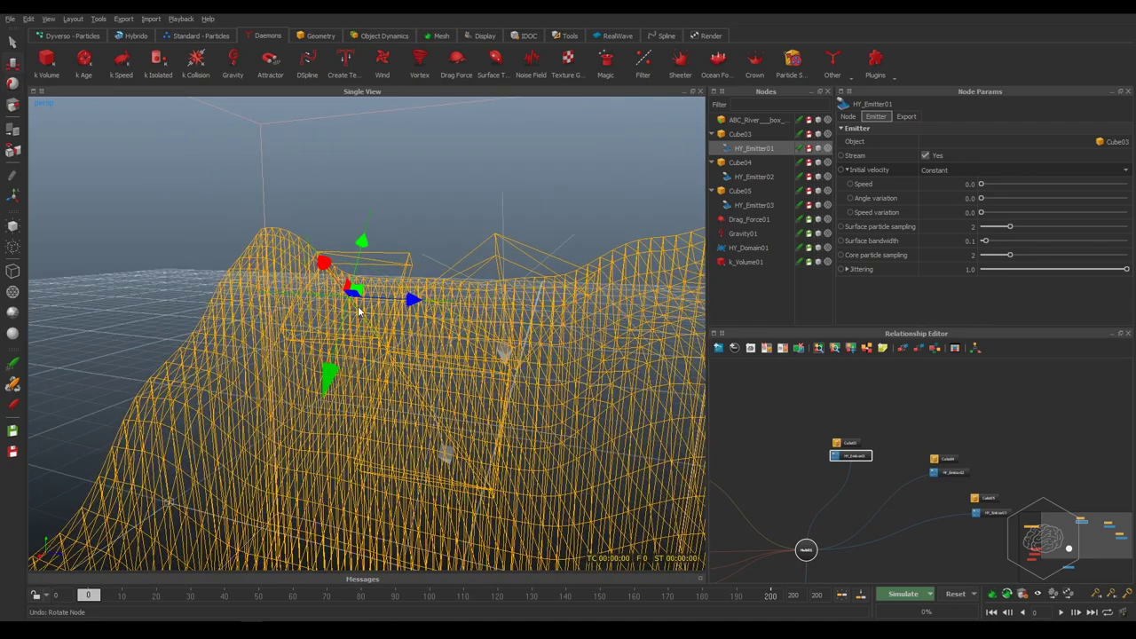
Return the terrain to shaded display and slightly adjust the emitter's tilt
key("4")
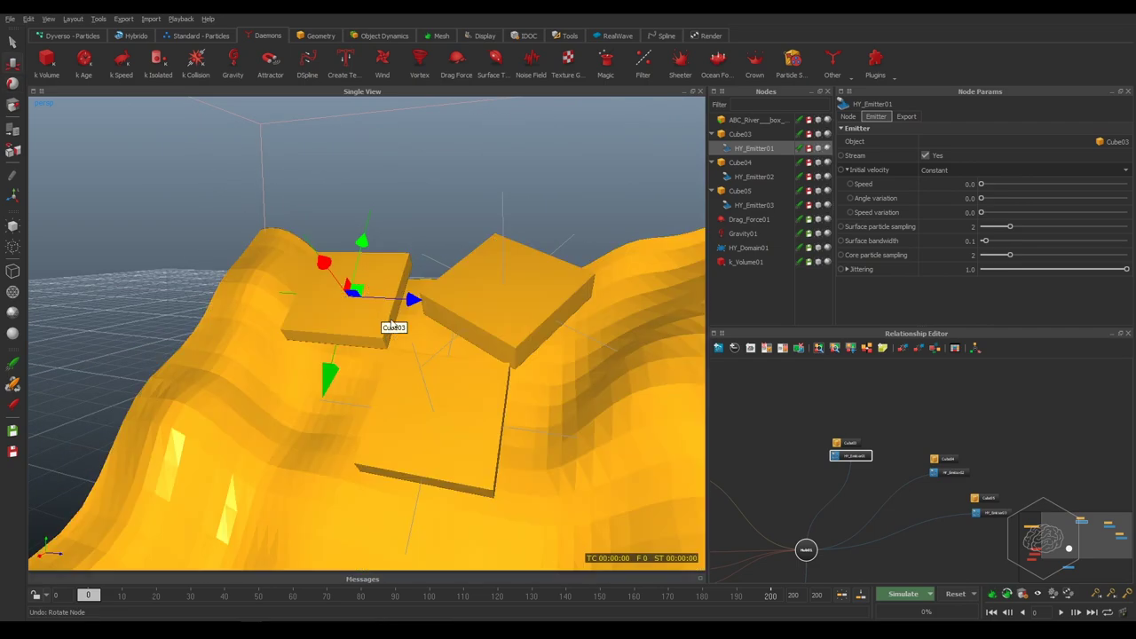
mouse_move(262, 385)
left_mouse_down("alt")
mouse_move(301, 368)
mouse_move(362, 378)
left_mouse_up("alt")
scroll(301, 368, "up", 3)
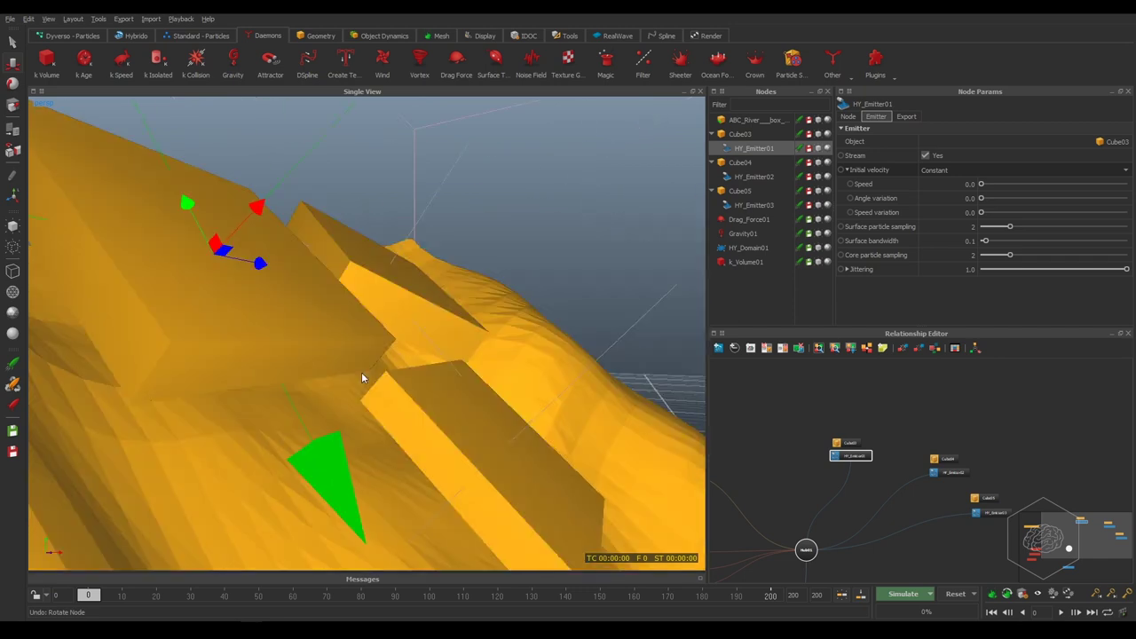
key("e")
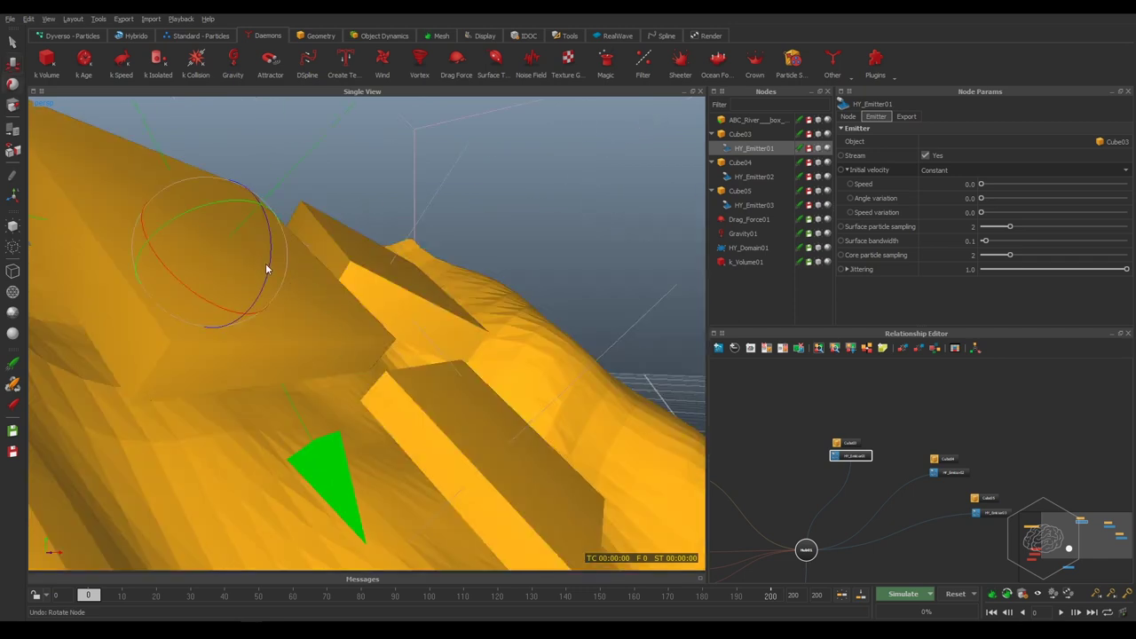
left_click_drag(267, 263, 270, 278)
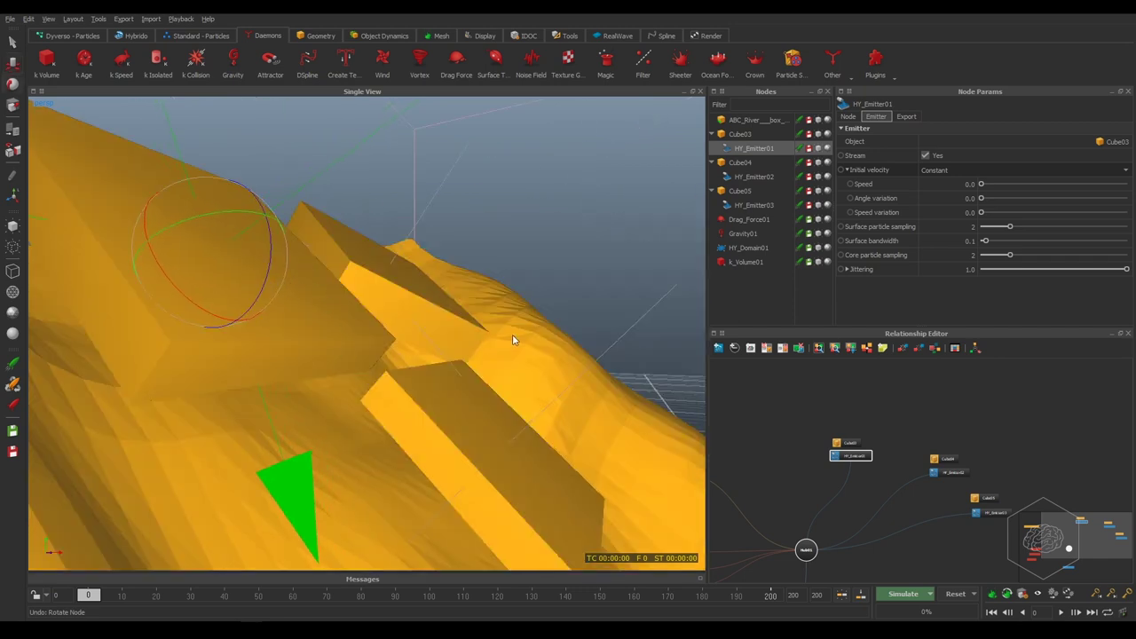
Select HY_Emitter02 and rotate the Cube04 slab to angle down the slope
mouse_move(511, 334)
left_mouse_down("alt")
mouse_move(495, 240)
mouse_move(426, 284)
mouse_move(340, 300)
left_mouse_up("alt")
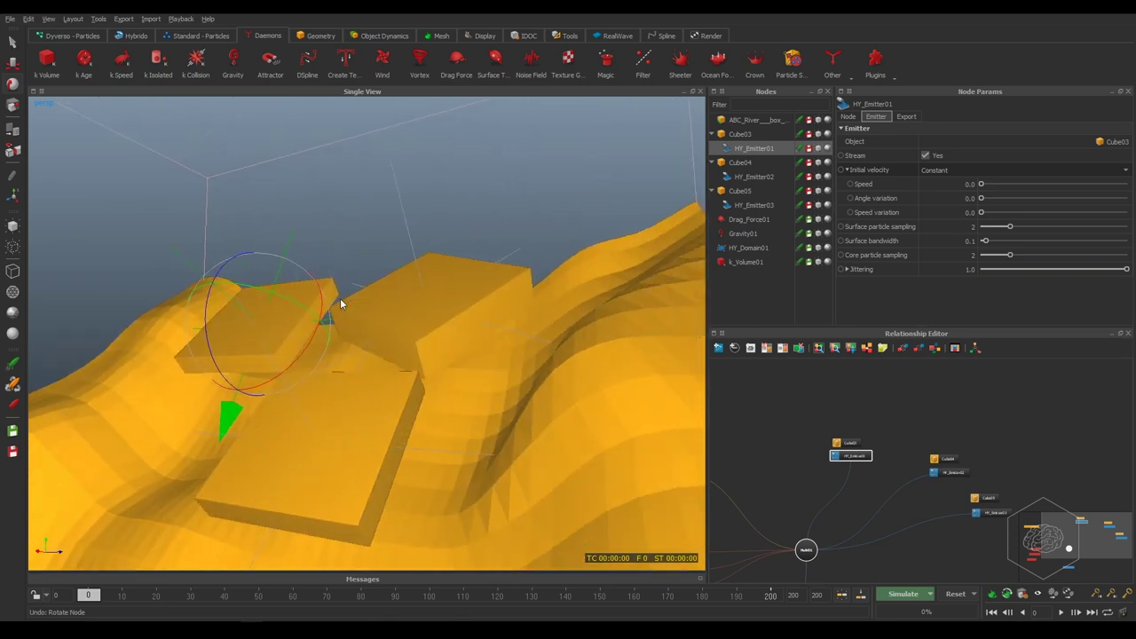
left_click(404, 215)
mouse_move(427, 350)
left_mouse_down("alt")
mouse_move(387, 352)
mouse_move(494, 347)
left_mouse_up("alt")
left_click_drag(403, 302, 410, 303)
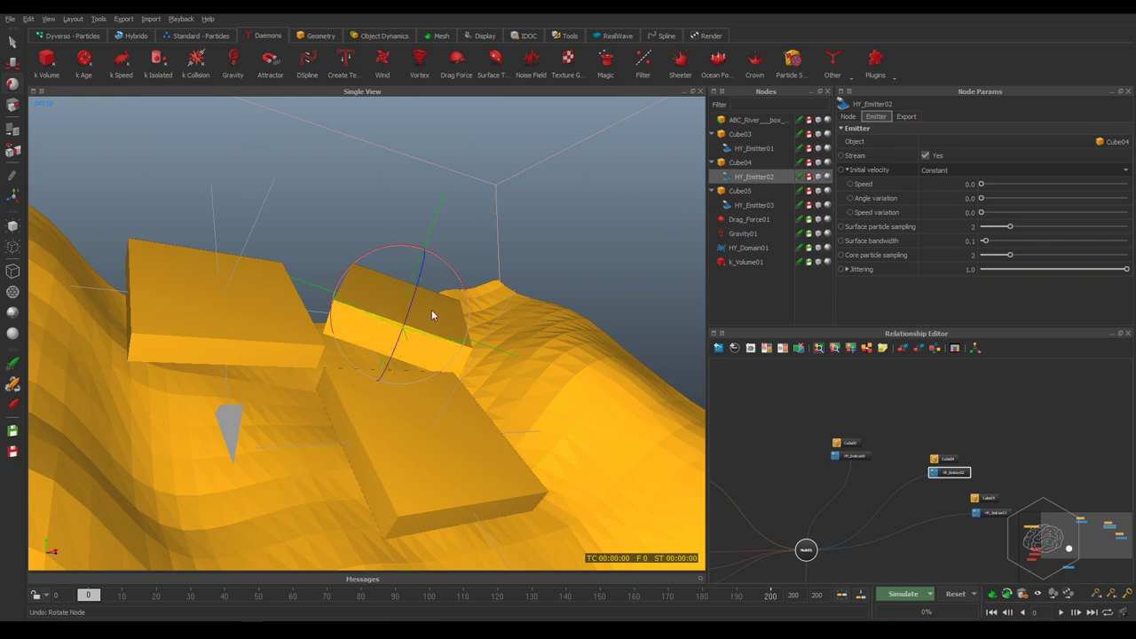
mouse_move(412, 305)
left_mouse_down()
mouse_move(413, 316)
mouse_move(433, 254)
mouse_move(412, 331)
left_mouse_up()
left_click_drag(358, 408, 452, 486, "alt")
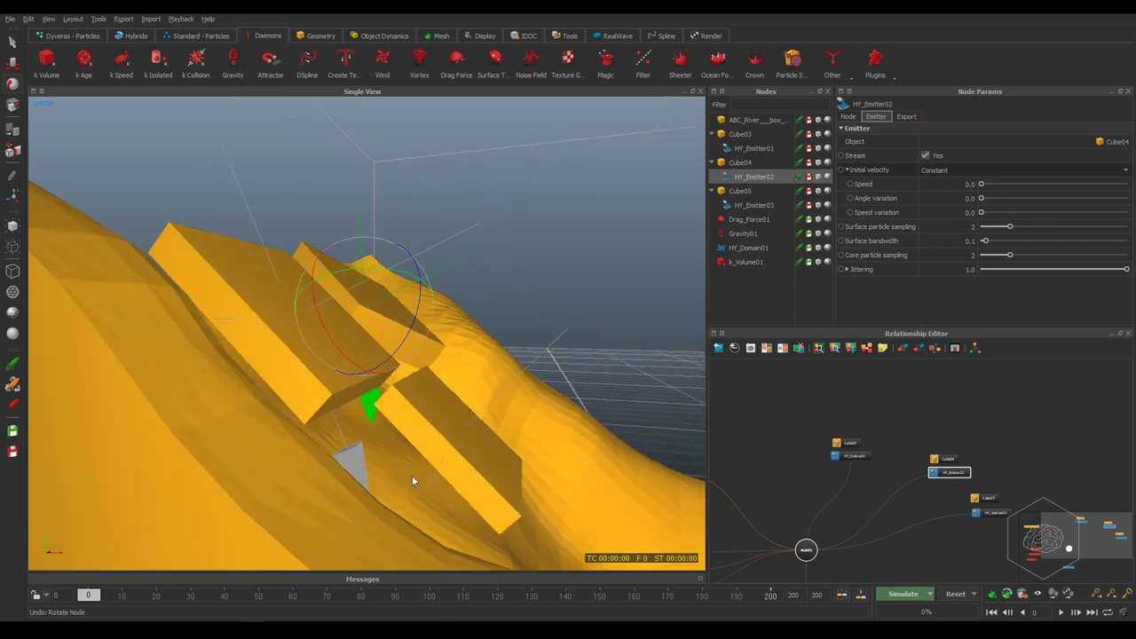